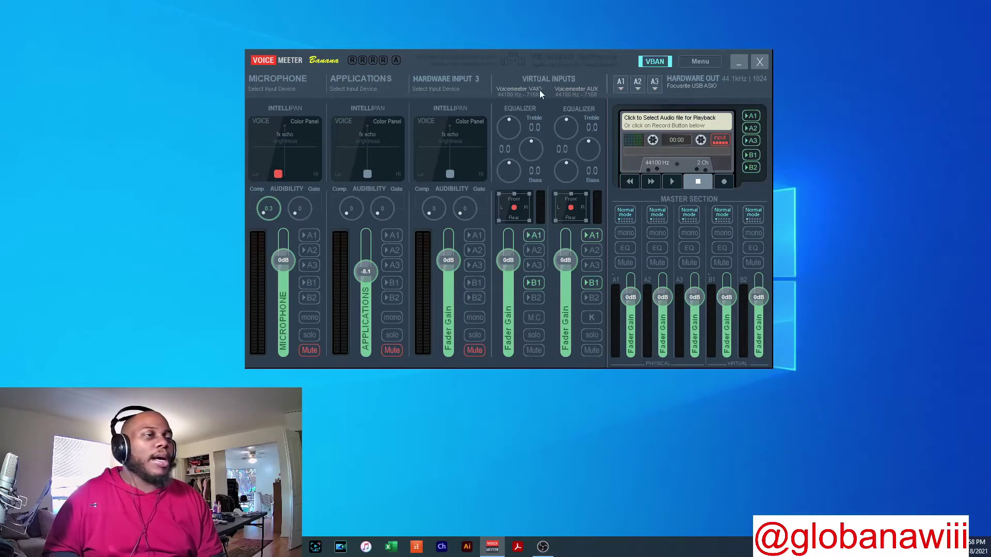
- Set the A1 hardware output to ASIO: Focusrite USB ASIO
left_click(535, 284)
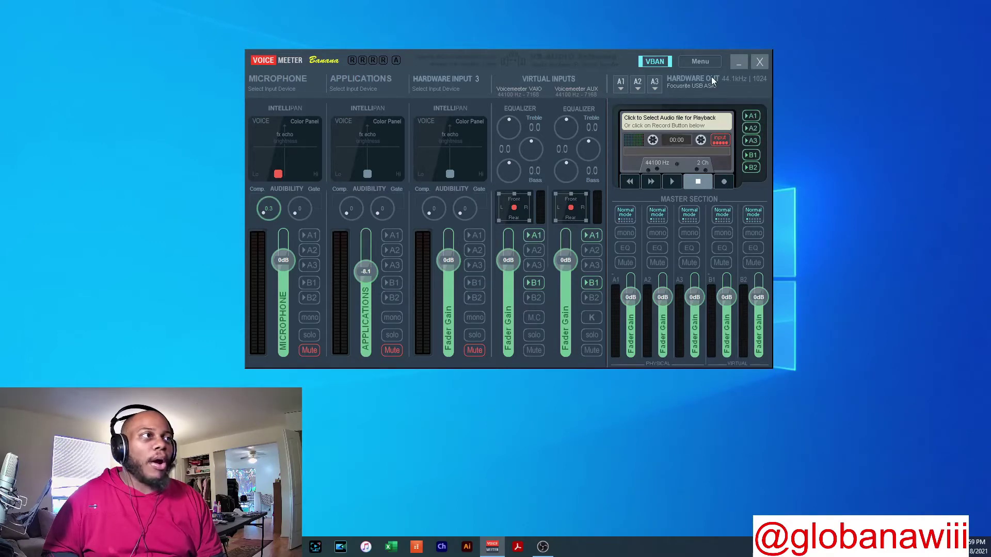
left_click(620, 88)
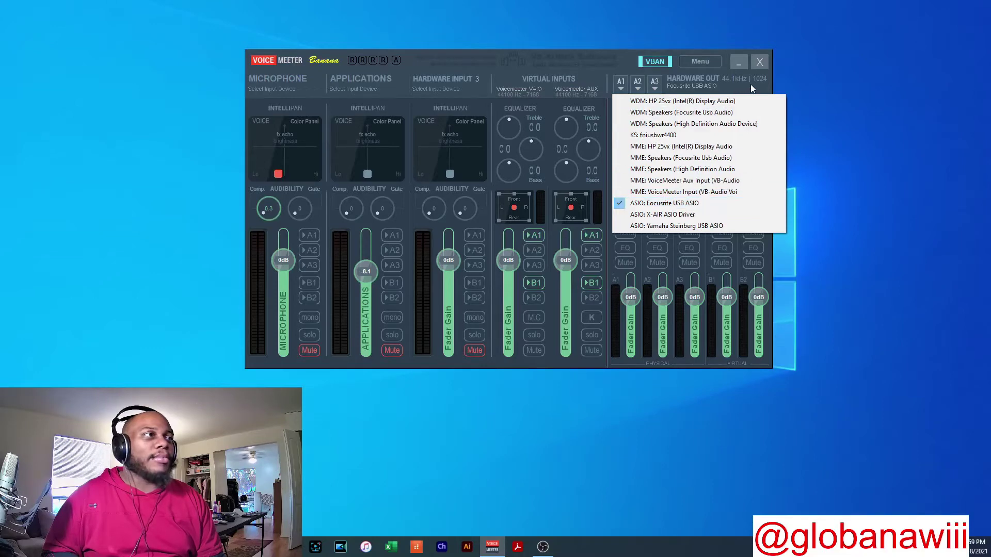
left_click(692, 82)
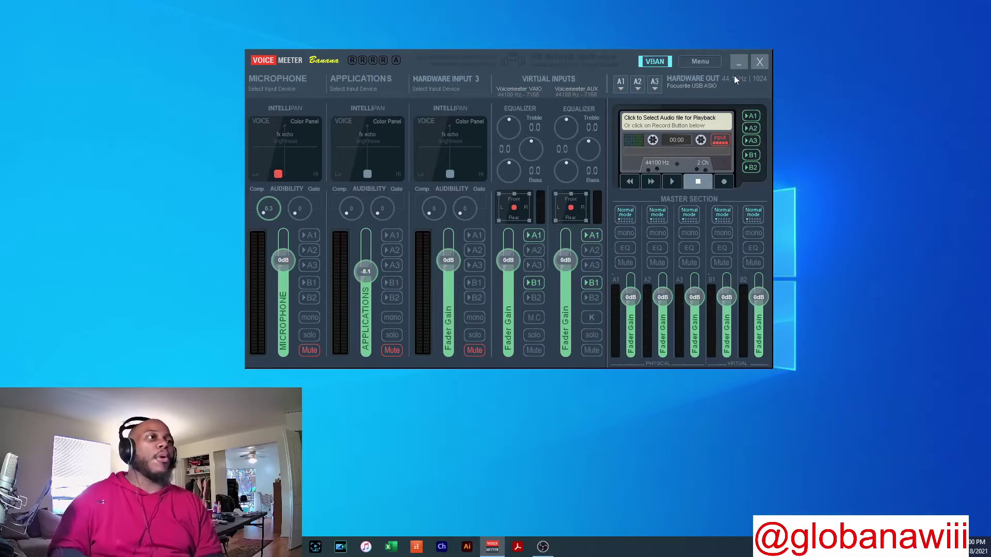
left_click(624, 84)
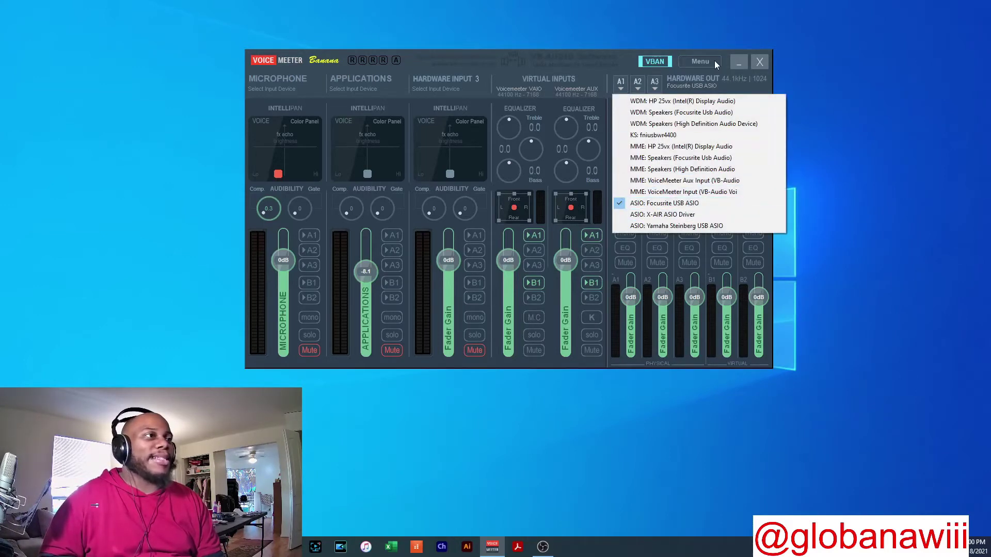
left_click(707, 203)
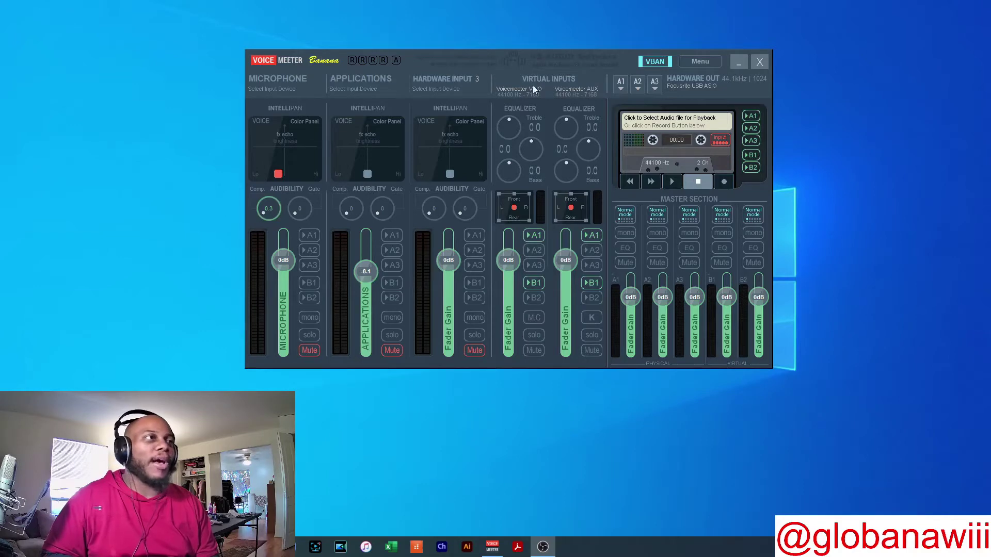
- Review the available A1 output devices and the Voicemeeter VAIO input's A1 and B1 routing, then minimize the mixer
left_click(622, 85)
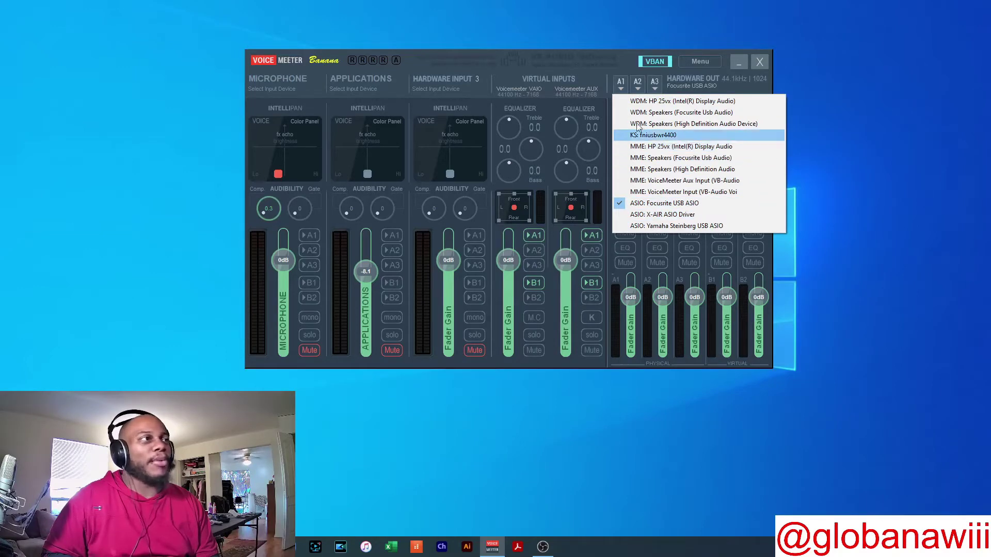
left_click(622, 67)
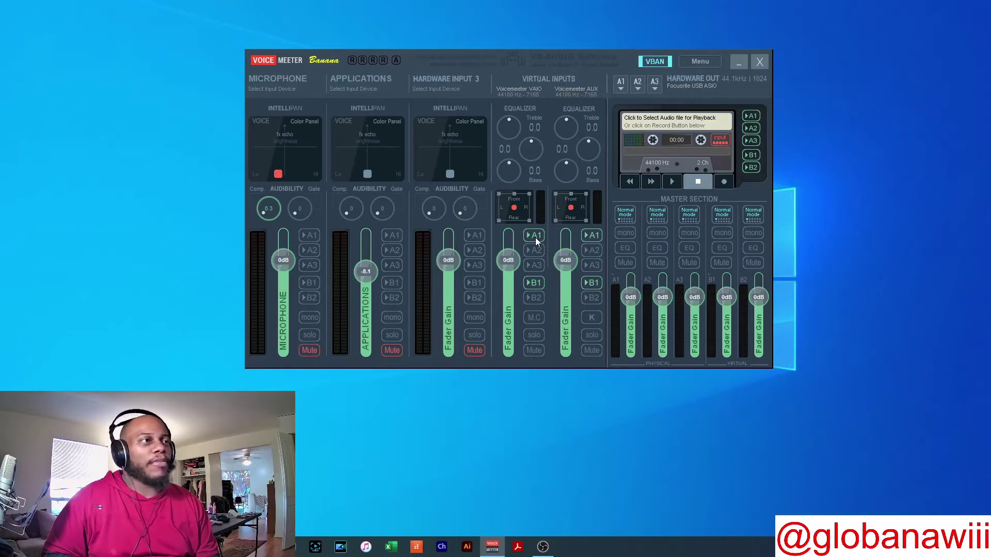
left_click(535, 284)
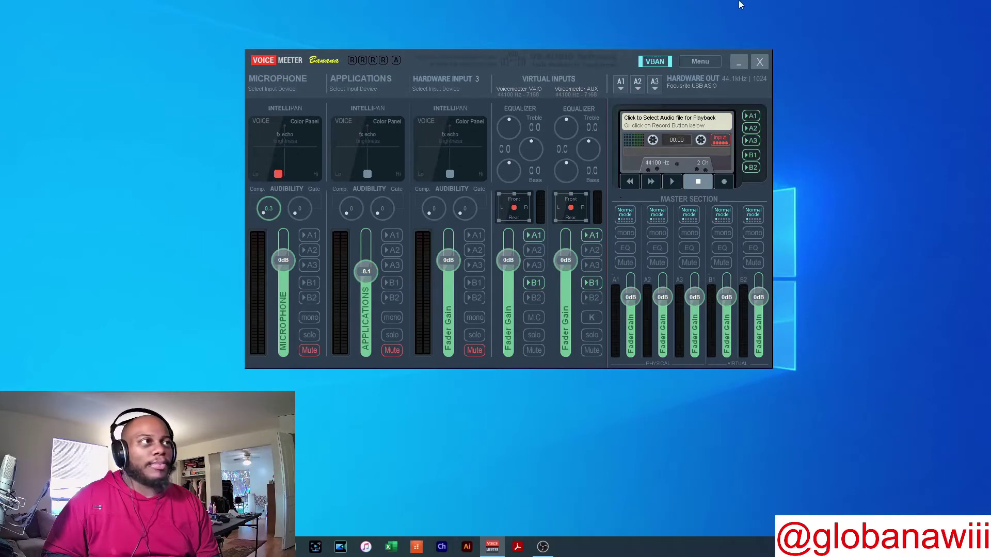
left_click(737, 62)
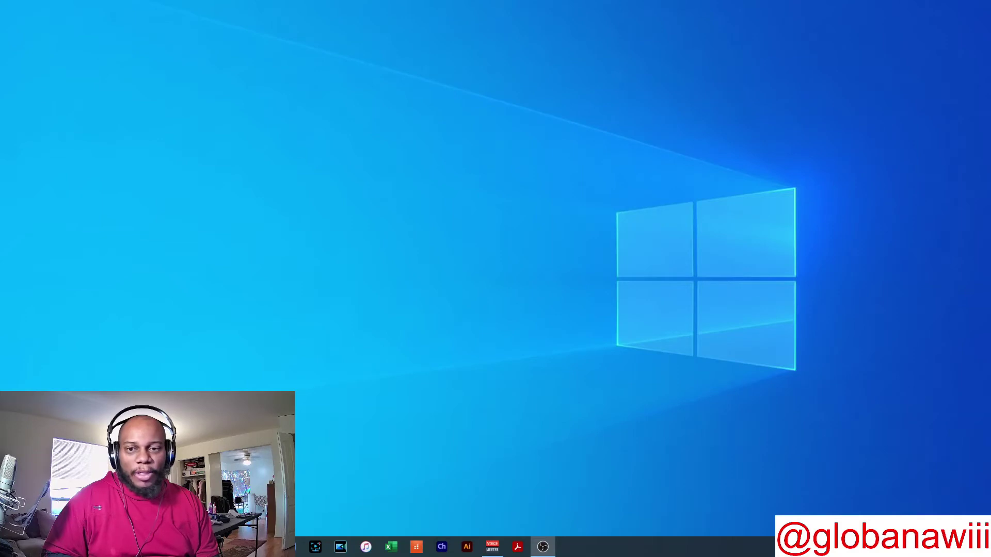
- Show the Display Capture 2 source in OBS enlarged to fill the canvas, and hide the Text (GDI+) source
left_click(138, 160)
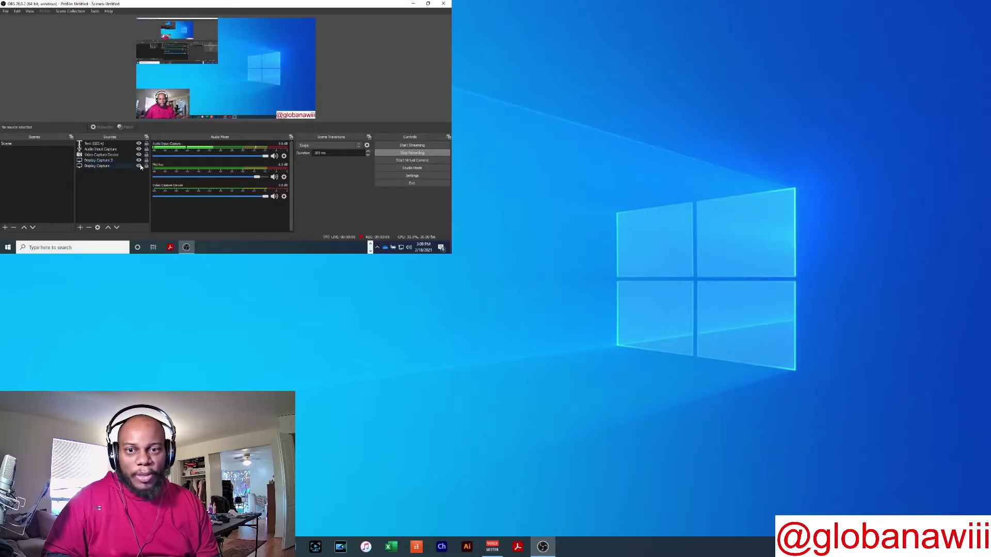
left_click(217, 61)
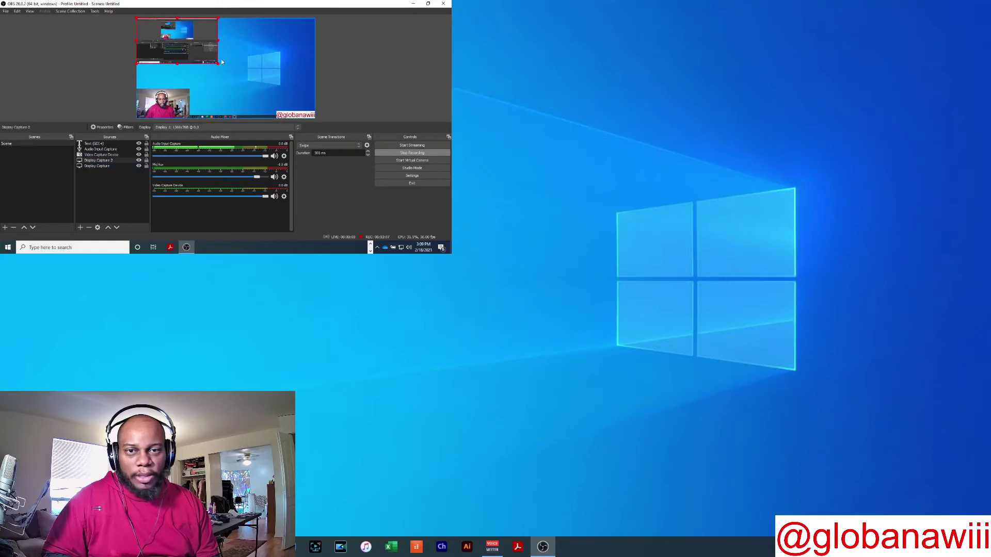
left_click_drag(218, 62, 316, 104)
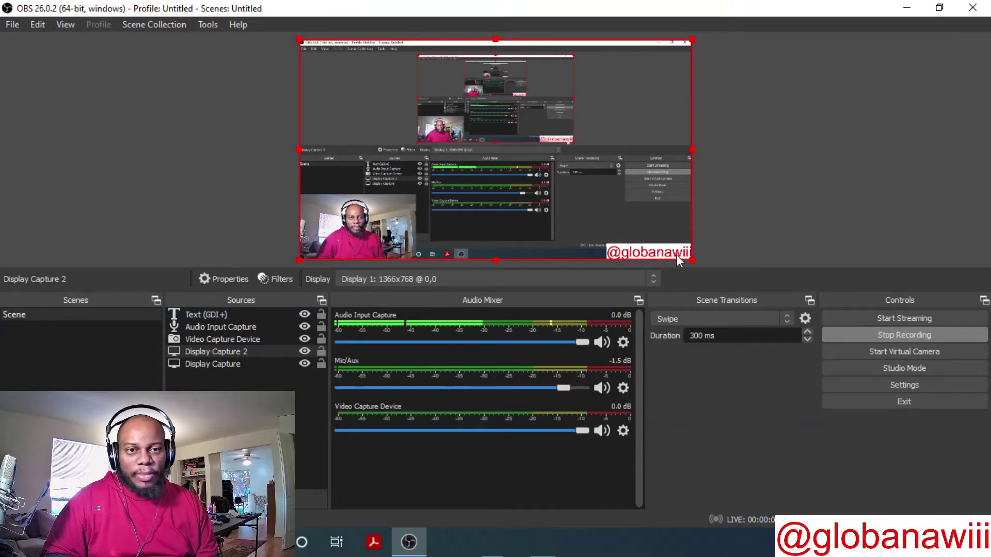
left_click(304, 315)
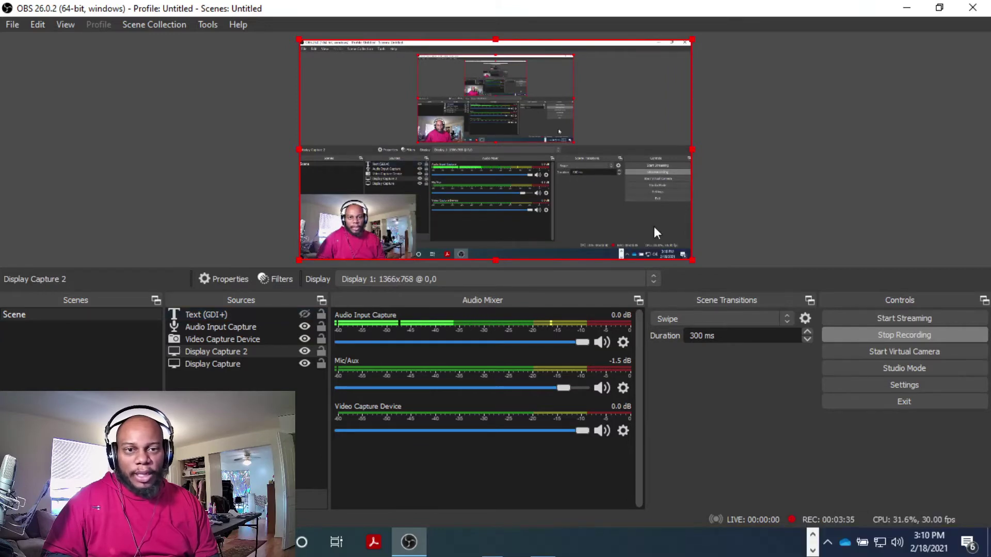
- Check in the Windows sound controls that VoiceMeeter Input (VB-Audio VoiceMeeter VAIO) is the playback device
left_click(897, 550)
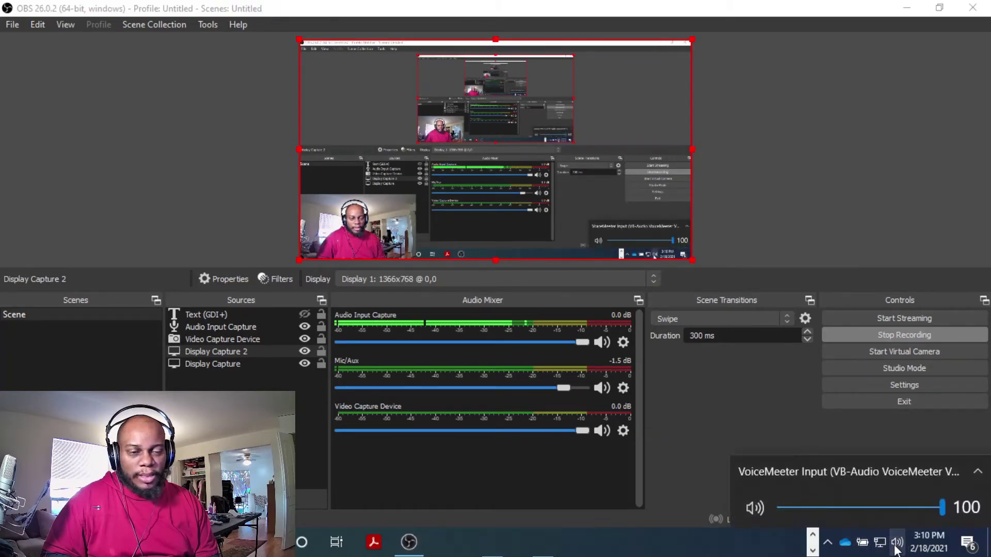
left_click(888, 470)
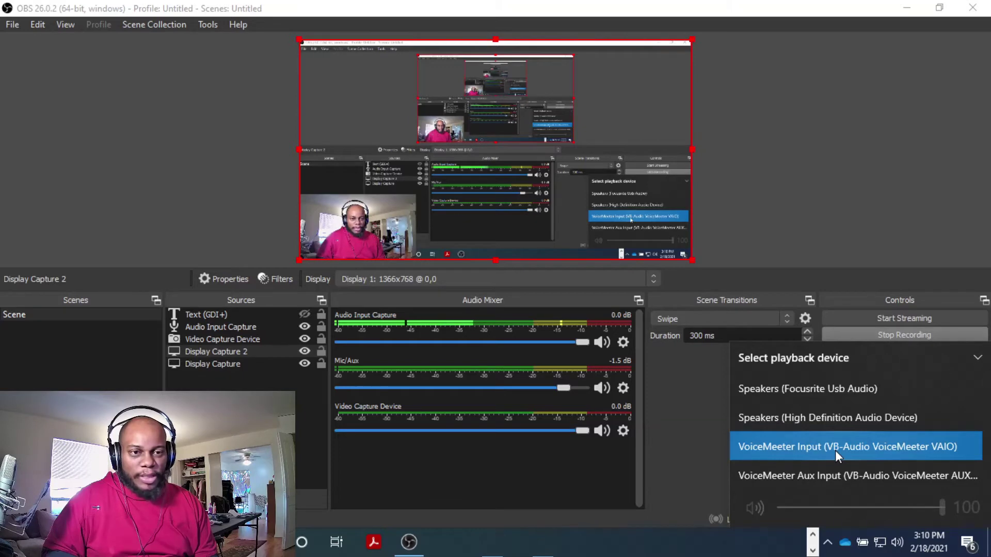
left_click(711, 553)
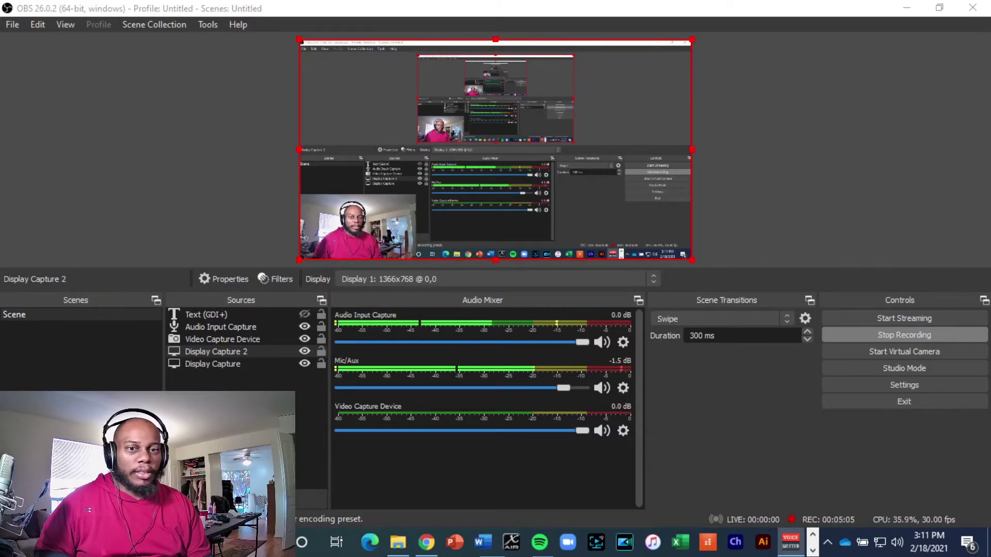
- Lower the Mic/Aux volume in the audio mixer to -7.0 dB
left_click_drag(563, 388, 516, 390)
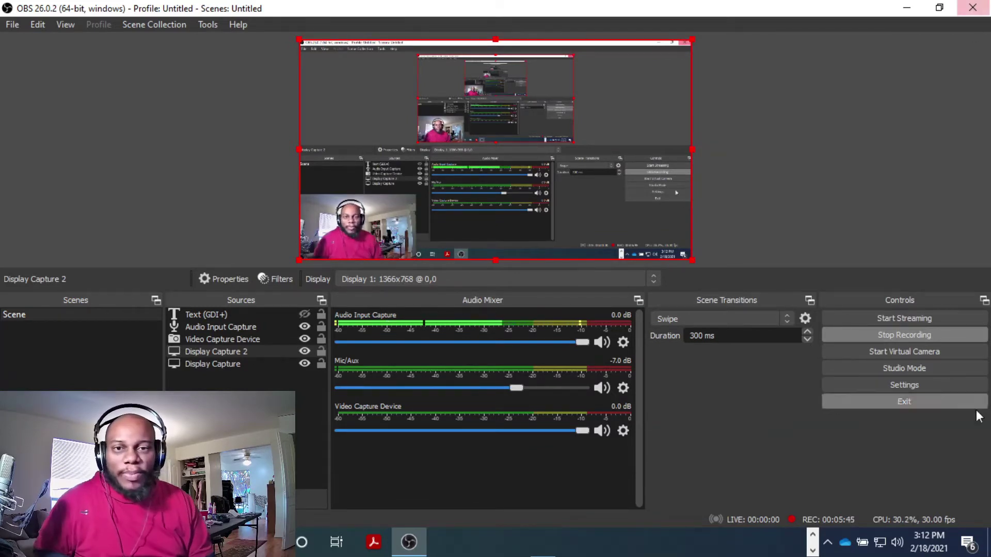
- Hide the Display Capture 2 source and maximize the OBS window on the other display
left_click(303, 352)
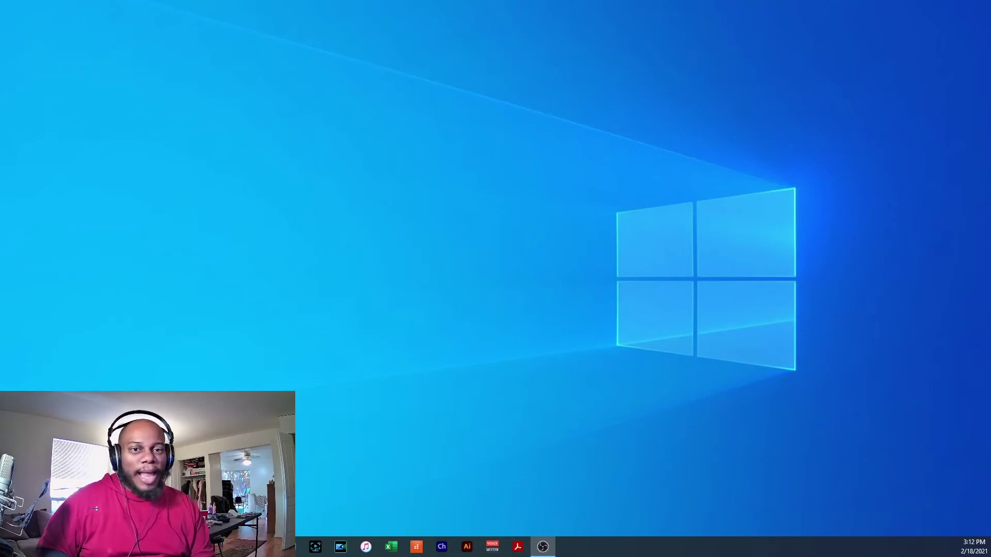
left_click_drag(0, 21, 559, 29)
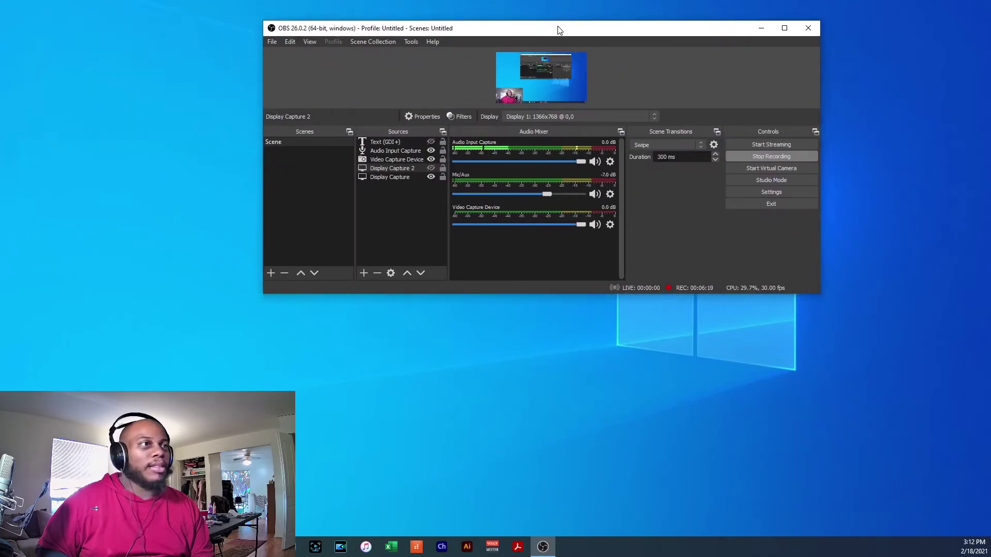
left_click(784, 28)
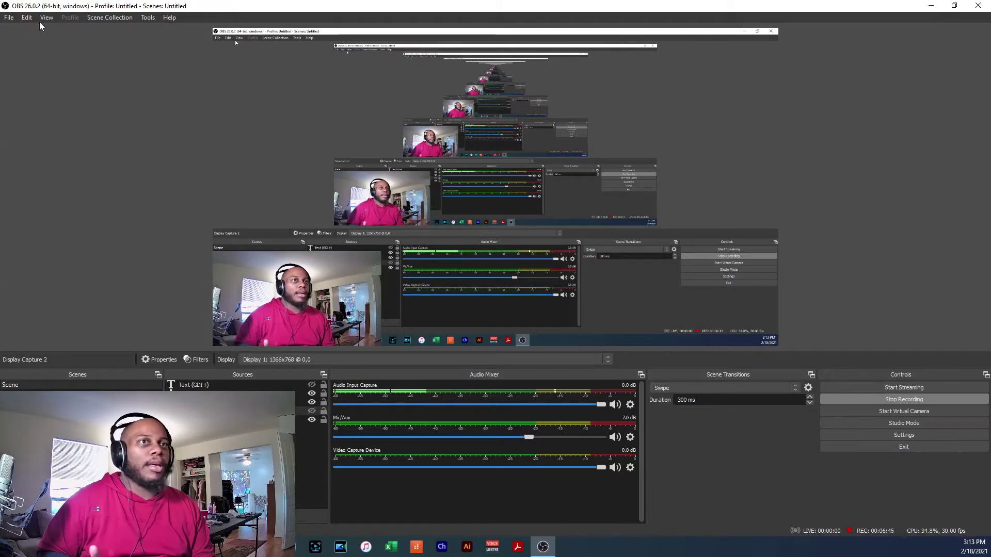
- Open the OBS settings and review the stream service and the streaming and recording output options
left_click(24, 18)
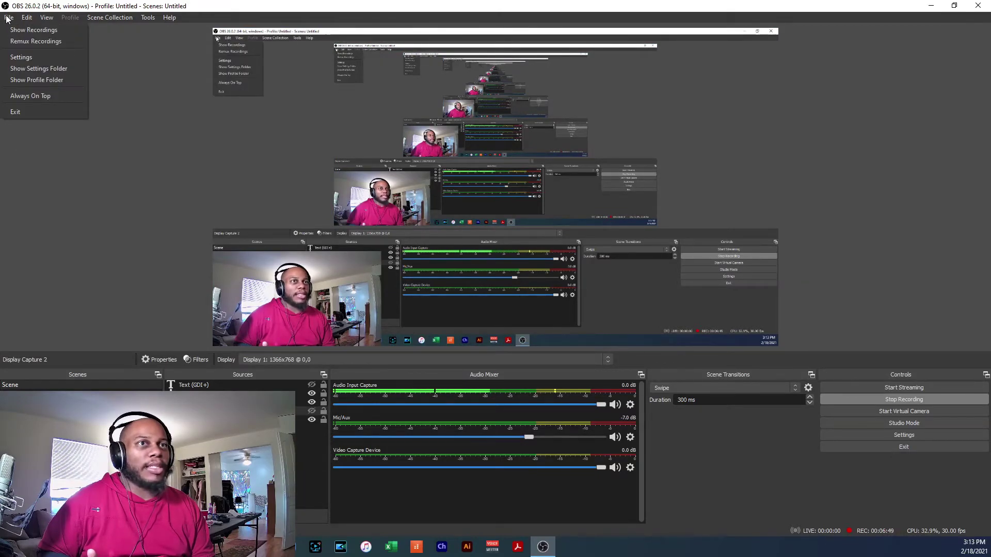
mouse_move(45, 19)
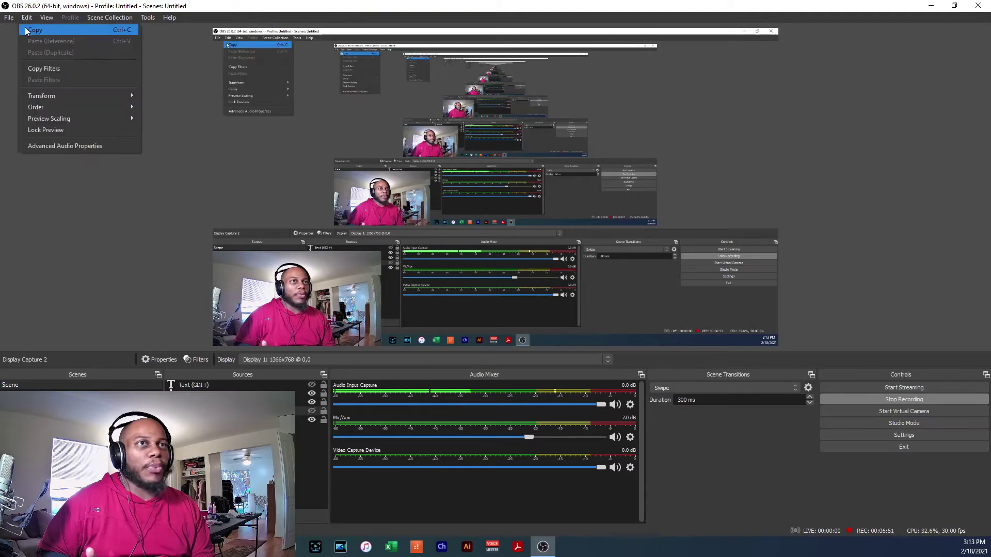
mouse_move(12, 17)
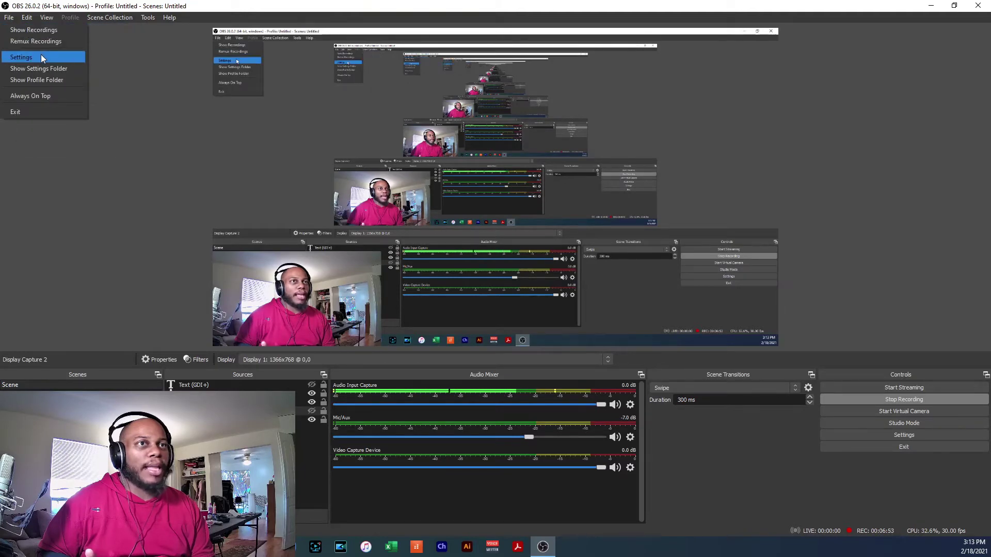
left_click(590, 227)
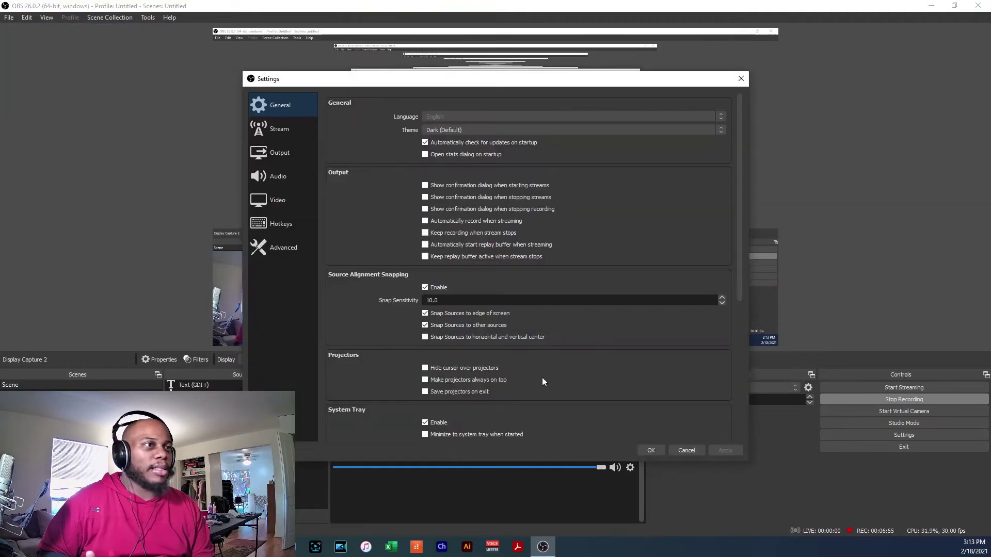
left_click(280, 132)
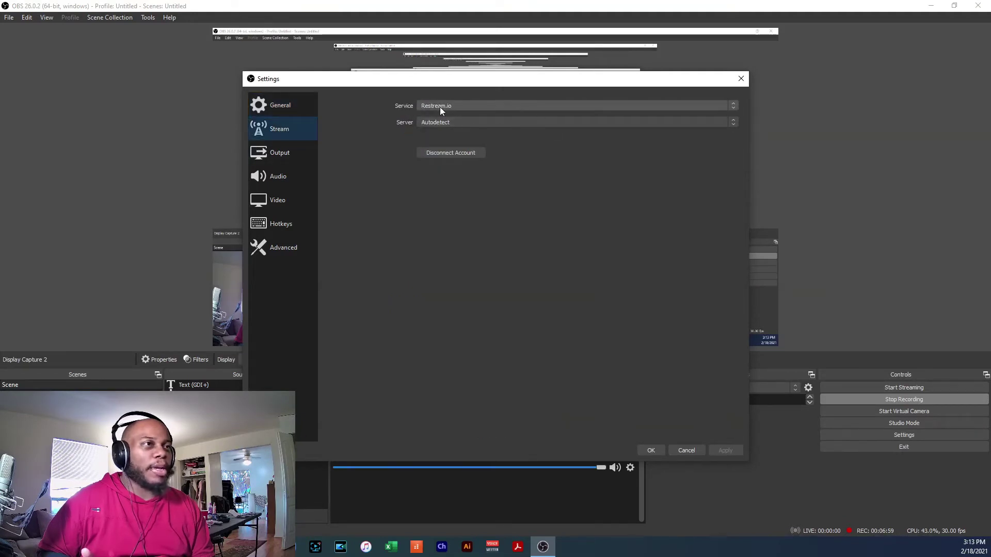
left_click(279, 154)
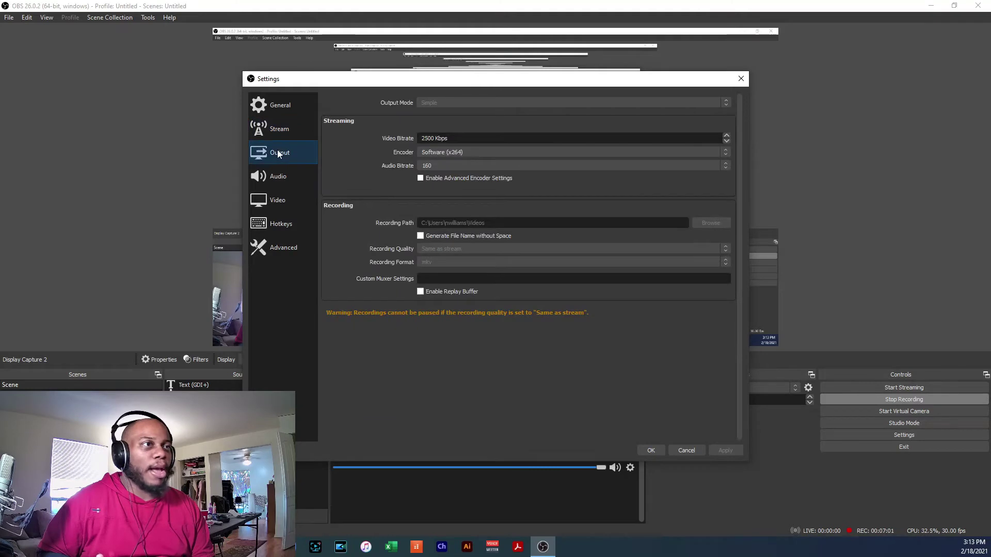
left_click(287, 129)
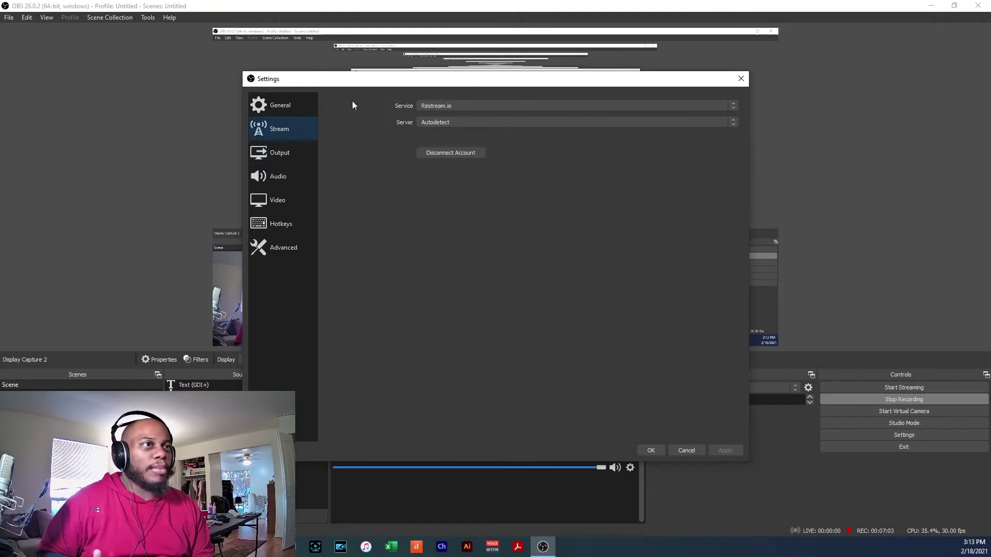
left_click(294, 161)
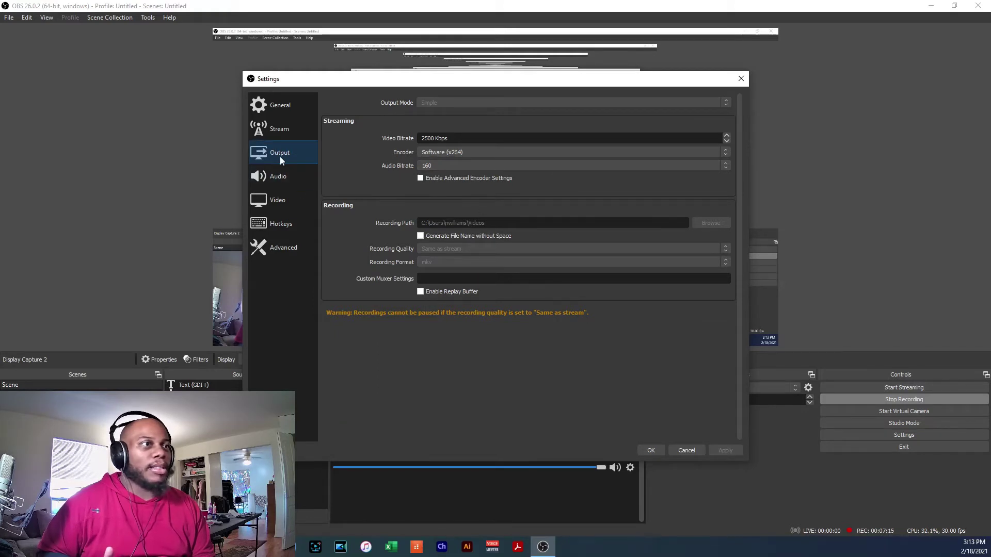
- Review the audio device, video, hotkey and advanced settings, and leave the settings without changes
left_click(277, 178)
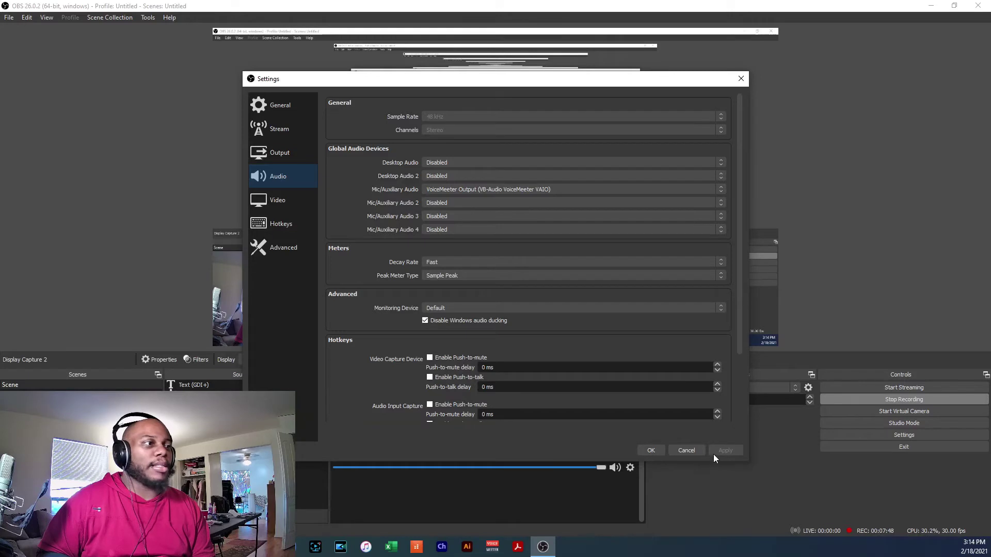
left_click(254, 204)
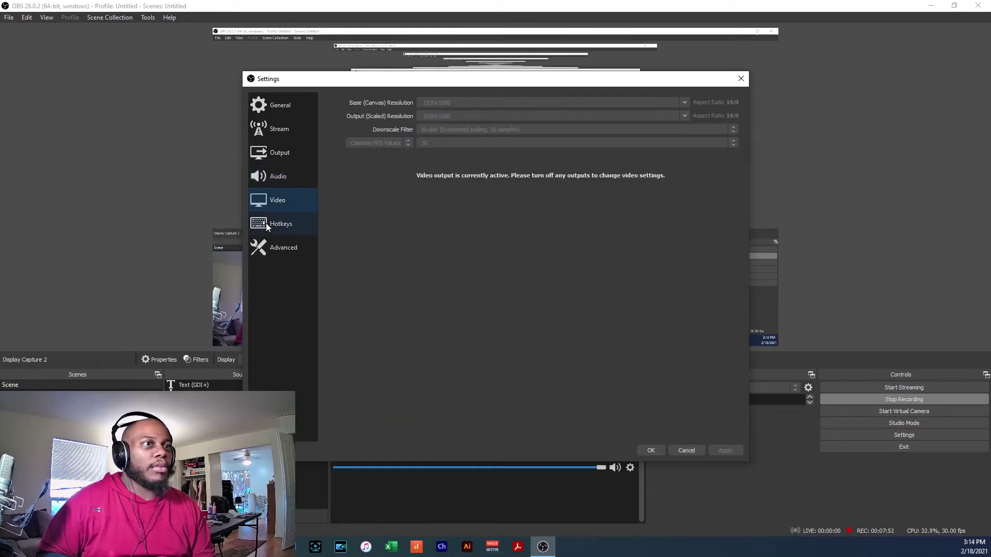
left_click(265, 226)
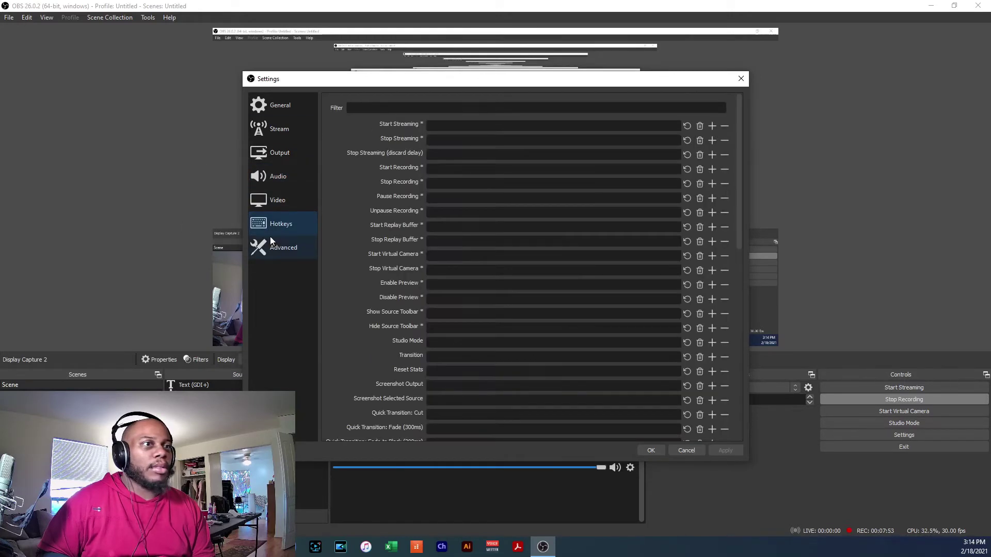
left_click(311, 248)
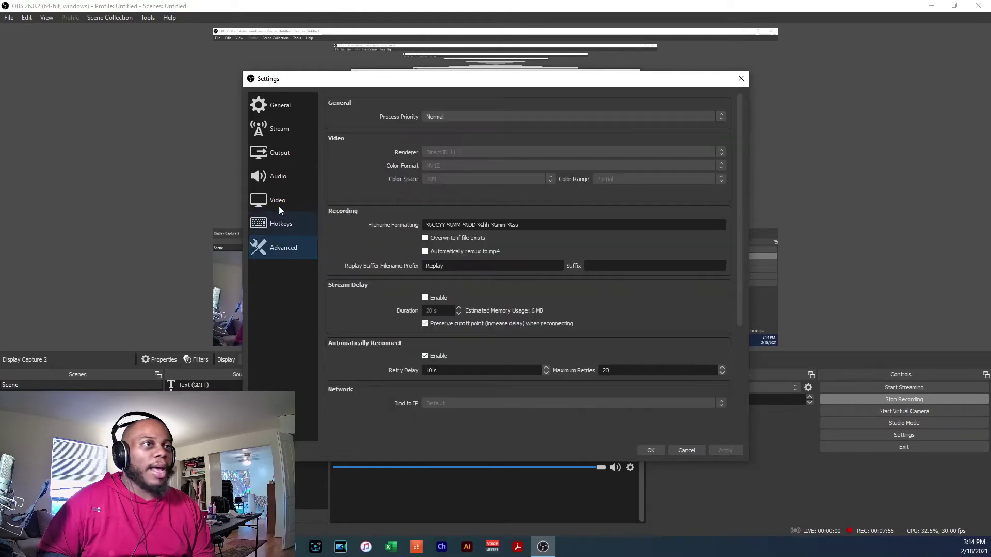
left_click(685, 450)
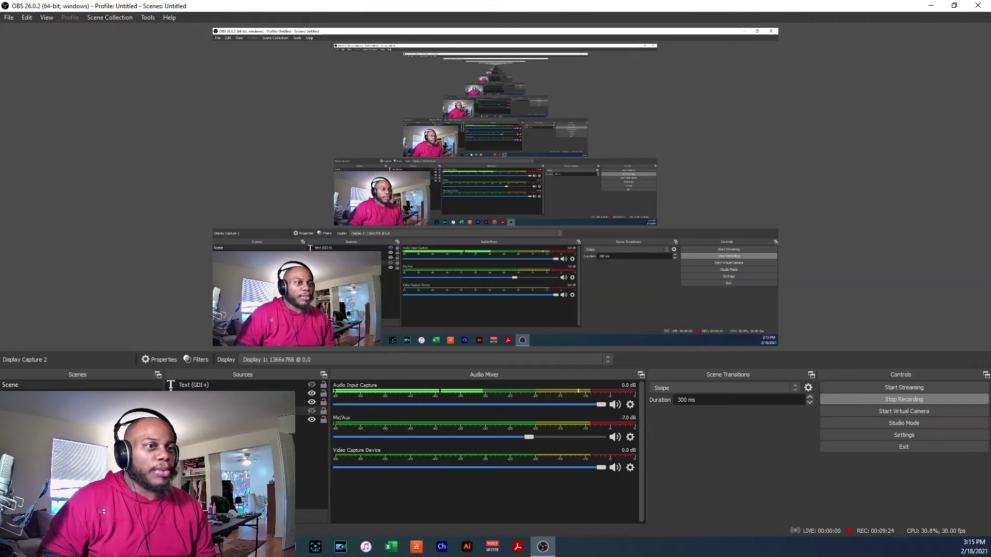
- Add a new source named Audio Input Capture 2, check its available audio devices, and keep the Default device
left_click(175, 516)
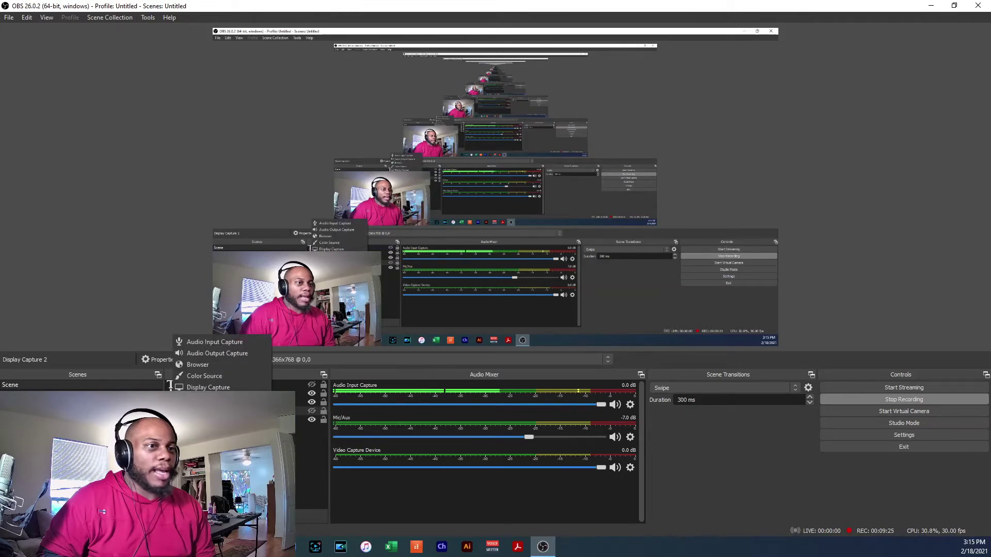
left_click(247, 343)
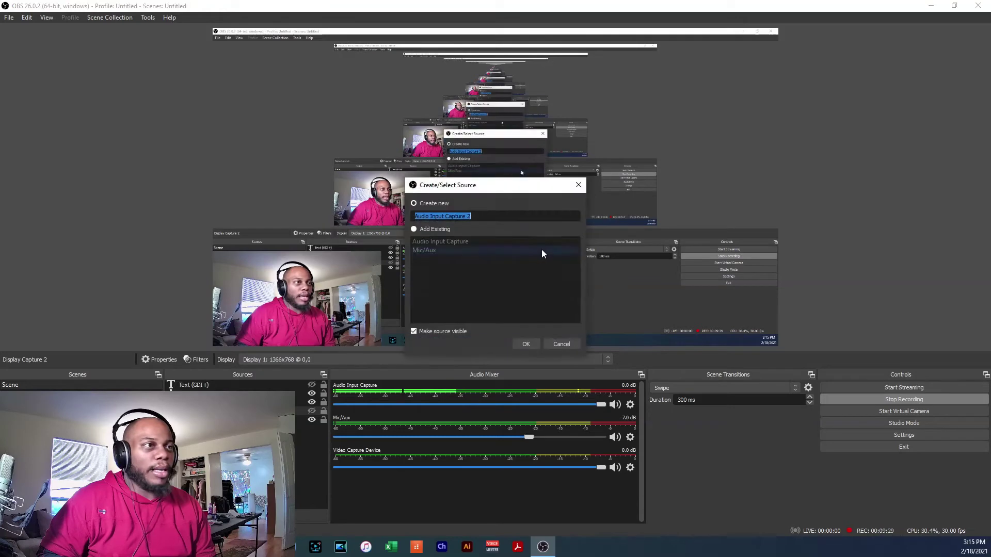
left_click(529, 342)
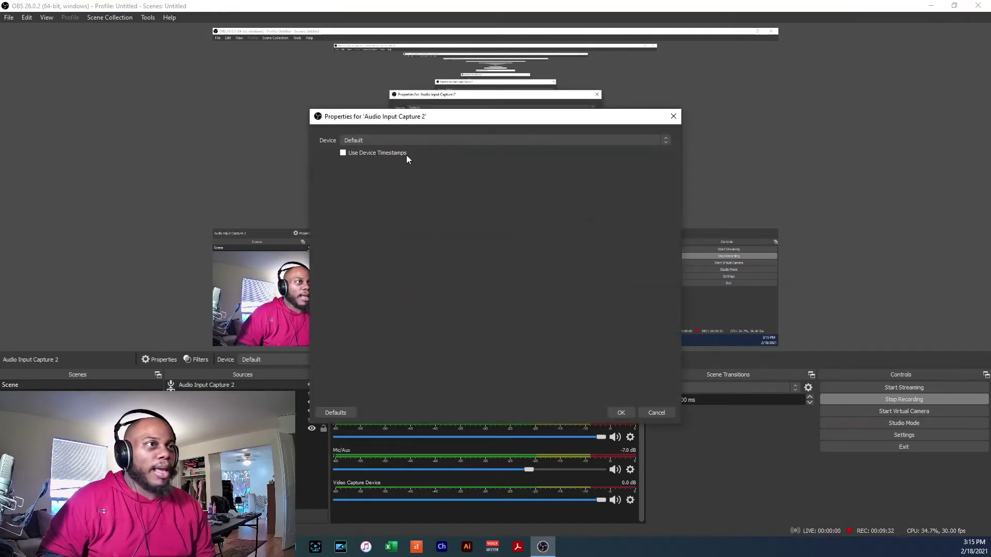
left_click(416, 142)
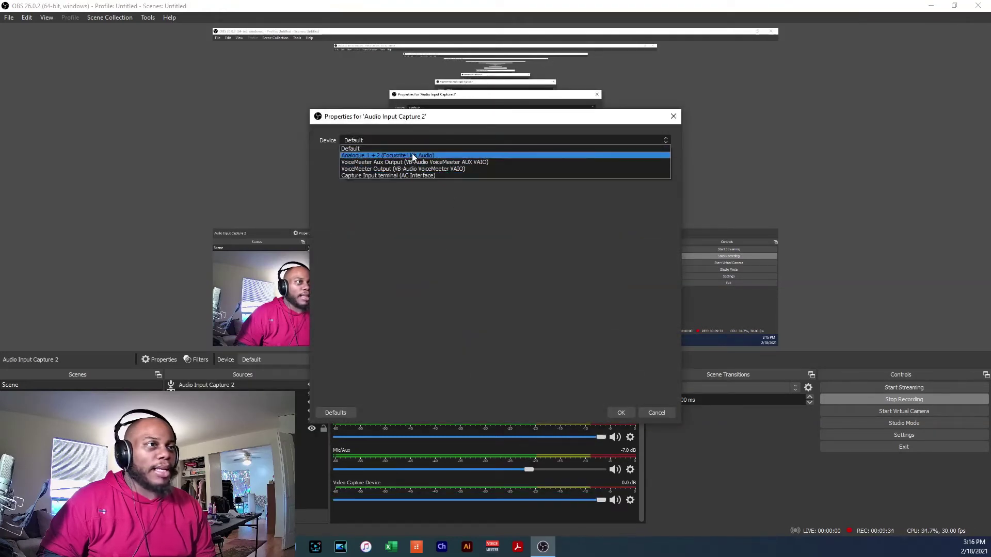
left_click(657, 413)
left_click(656, 413)
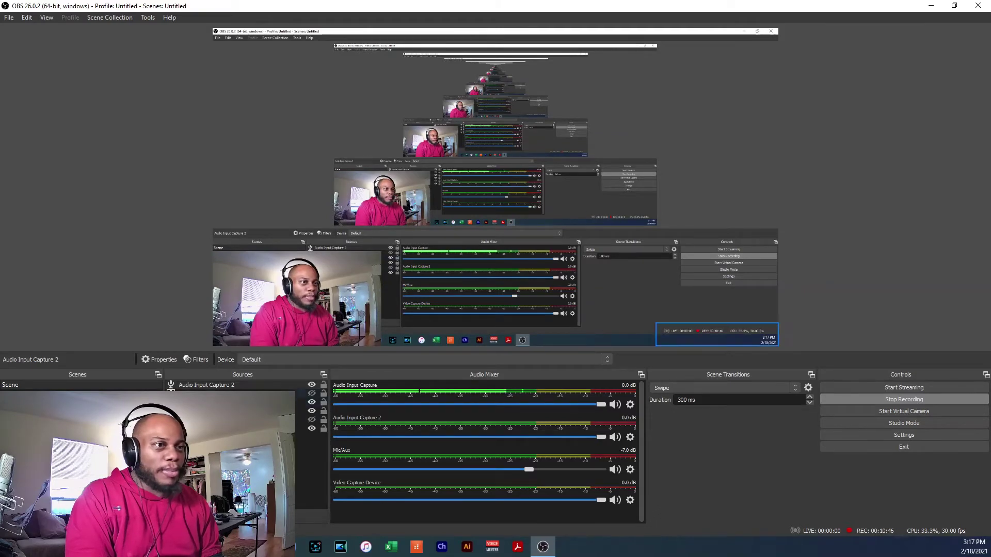
- Remove the Audio Input Capture 2 source from the scene
left_click(220, 386)
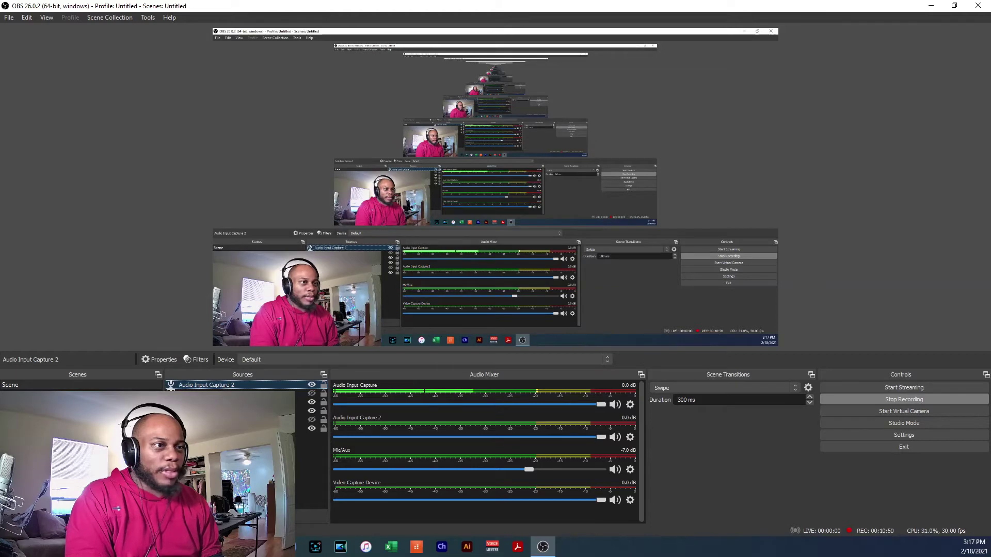
key("Delete")
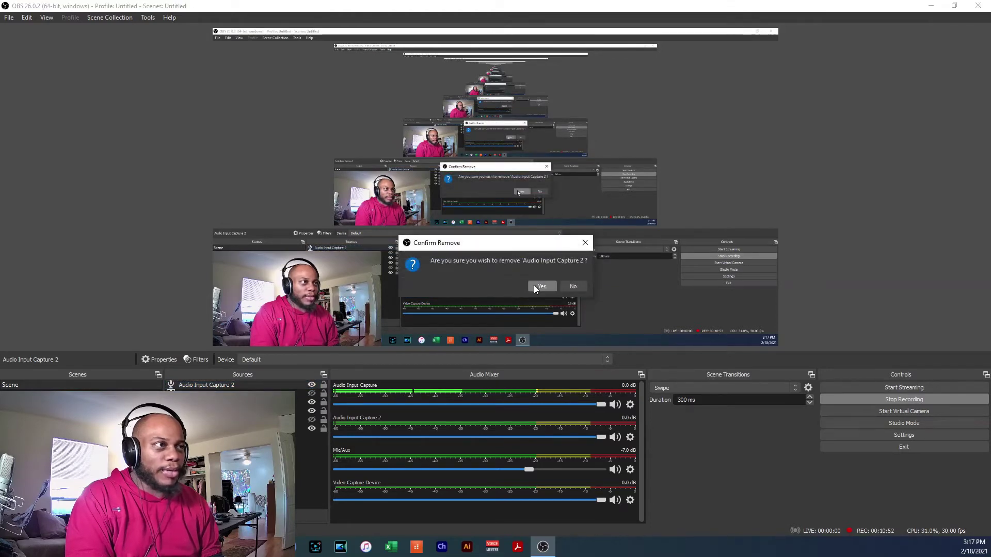
left_click(537, 286)
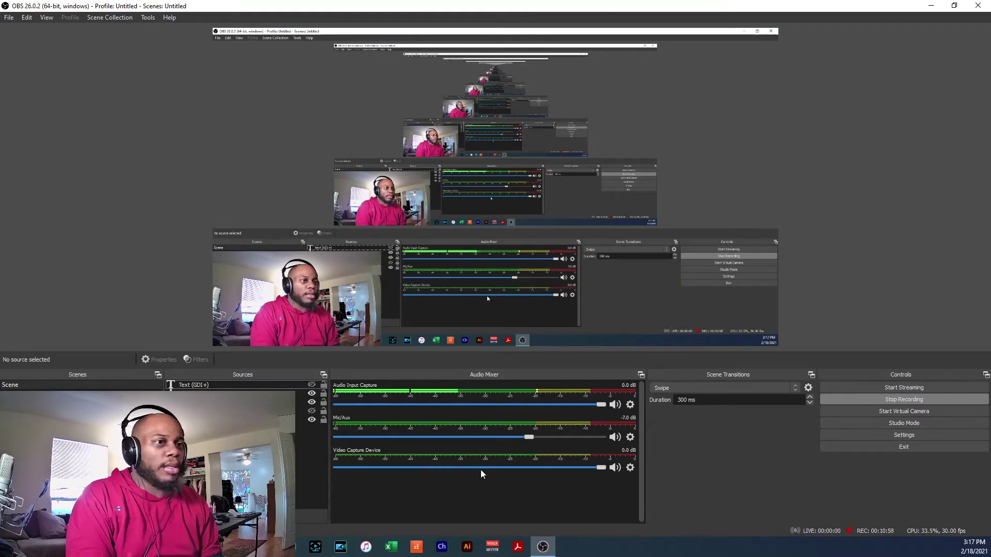
- Make the Text (GDI+) source visible in the scene
left_click(311, 386)
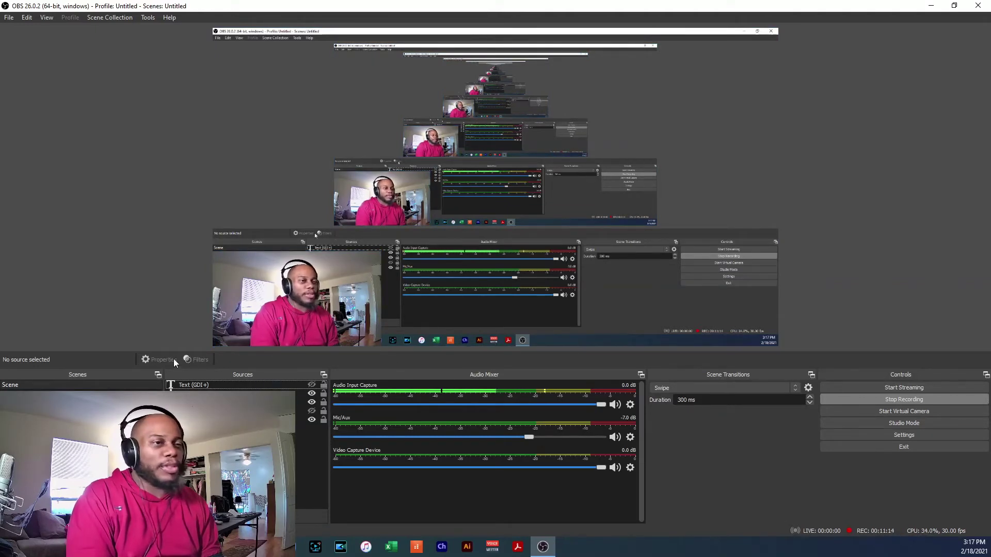
left_click(311, 385)
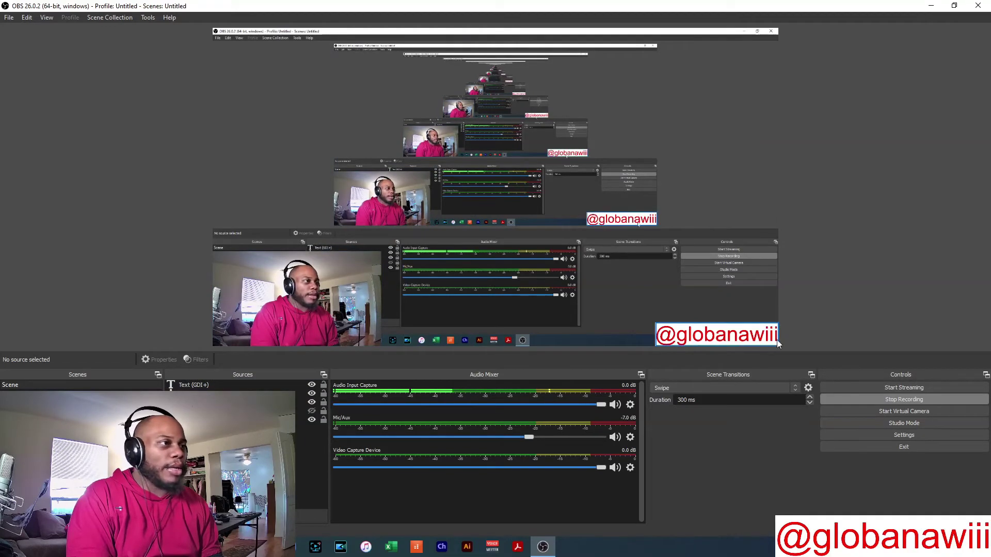
- Insert the missing "l" in the Text (GDI+) source's handle and move the text slightly inward from the preview's lower-right corner
left_click(728, 344)
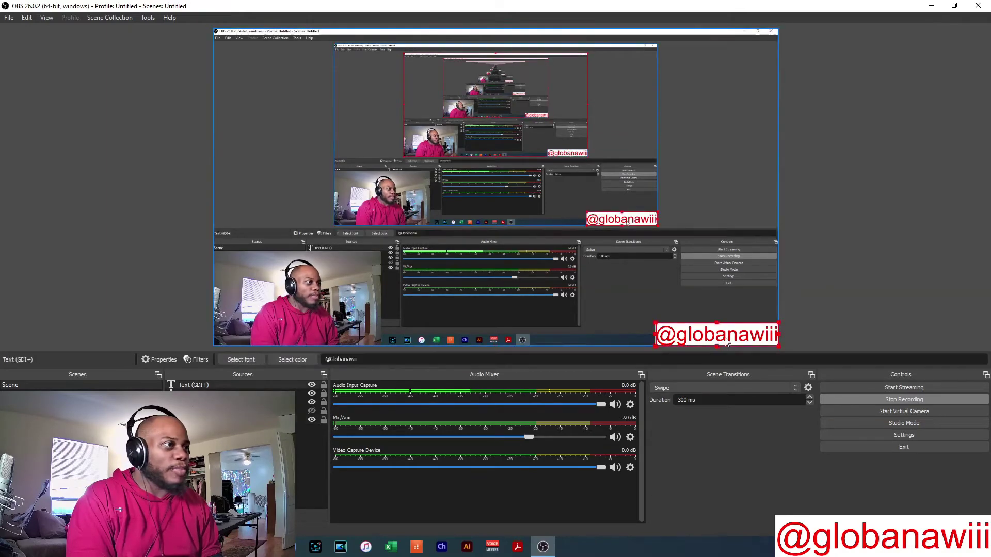
left_click(727, 342)
right_click(727, 337)
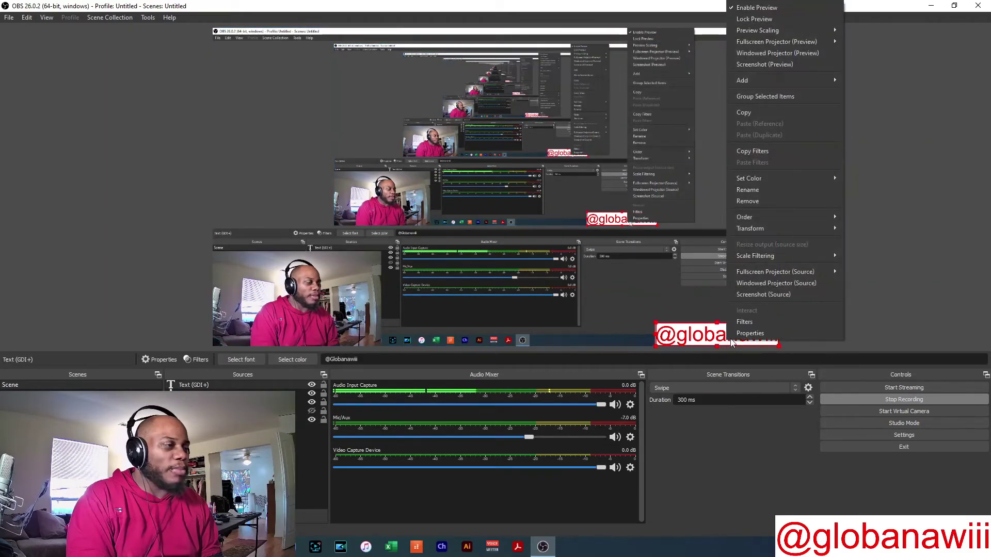
left_click(721, 338)
left_click(721, 339)
left_click(721, 339)
left_click(721, 338)
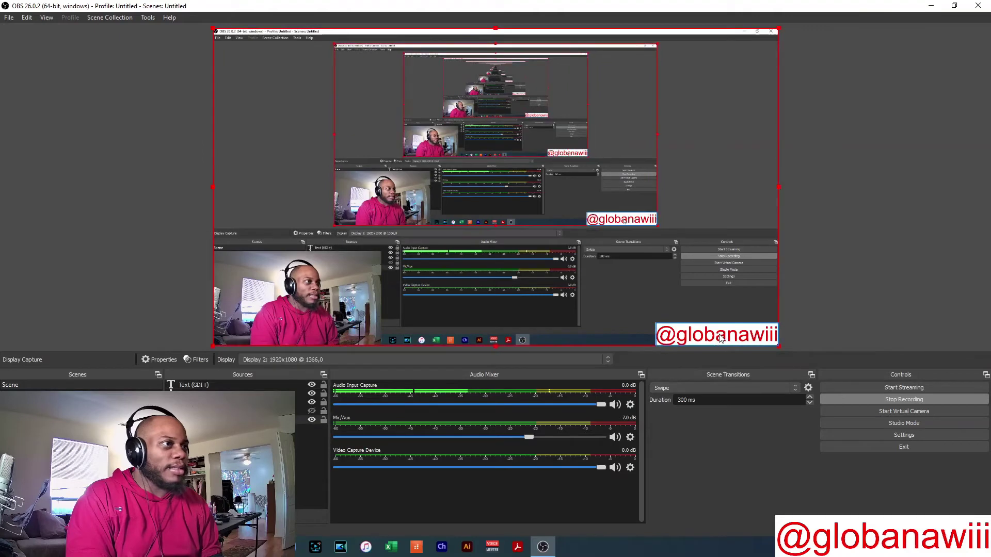
left_click(723, 338)
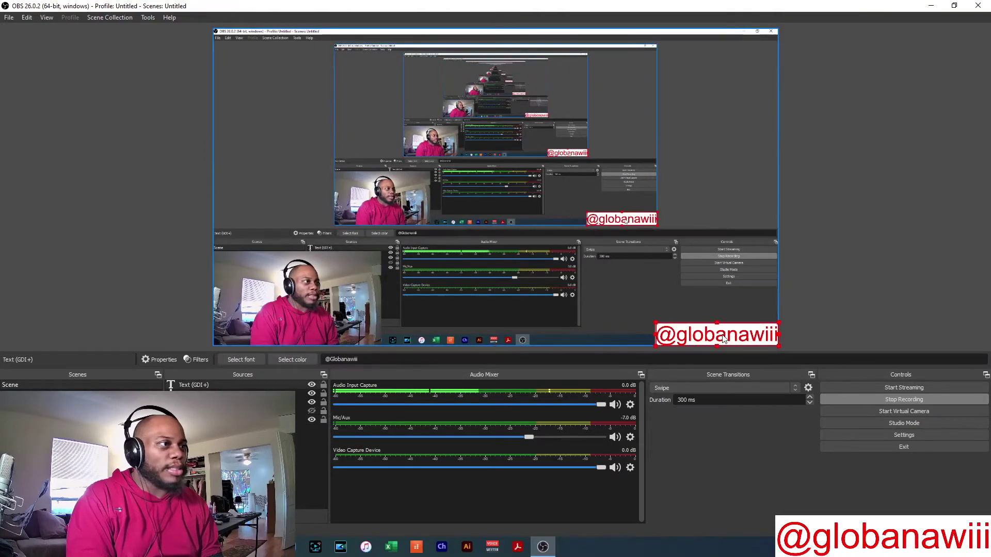
left_click(343, 359)
type("l")
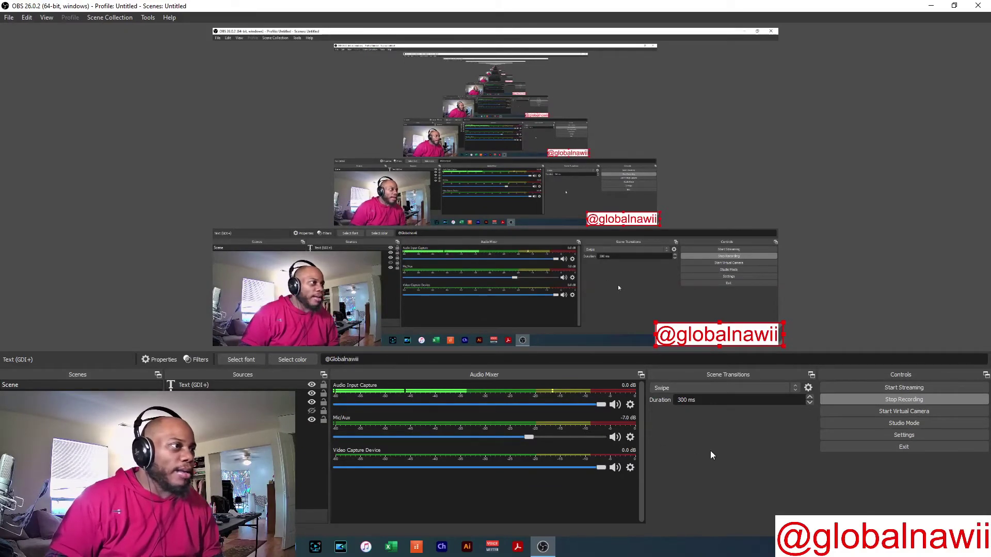
left_click_drag(686, 330, 669, 322)
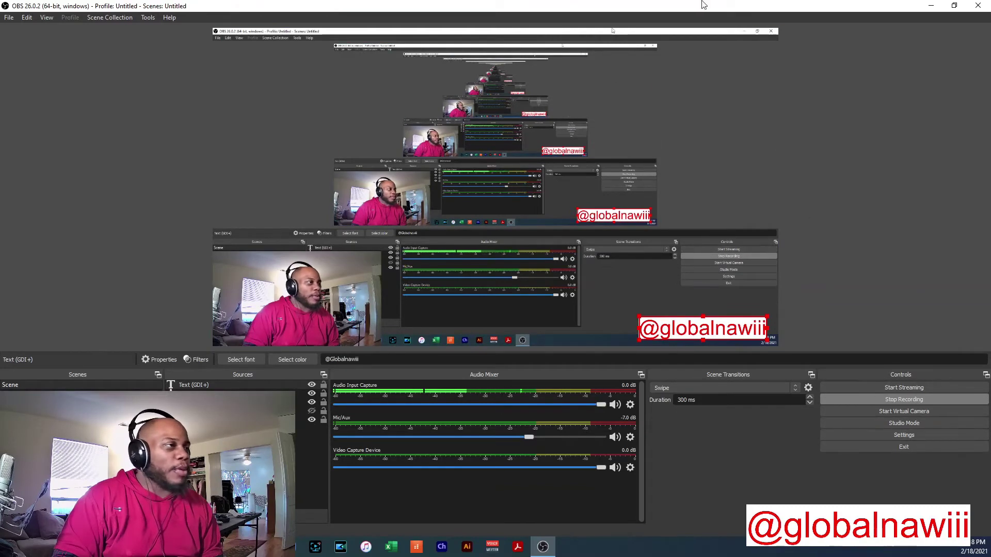
- Minimize OBS, switch to Cakewalk and open the recent project Cakewalk Tutorial One.cwp
left_click(931, 5)
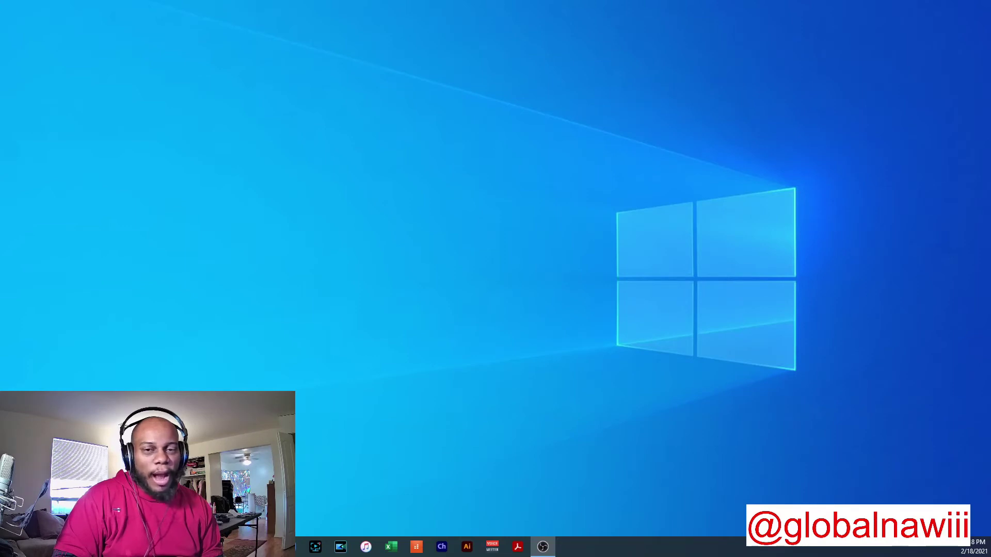
left_click(417, 548)
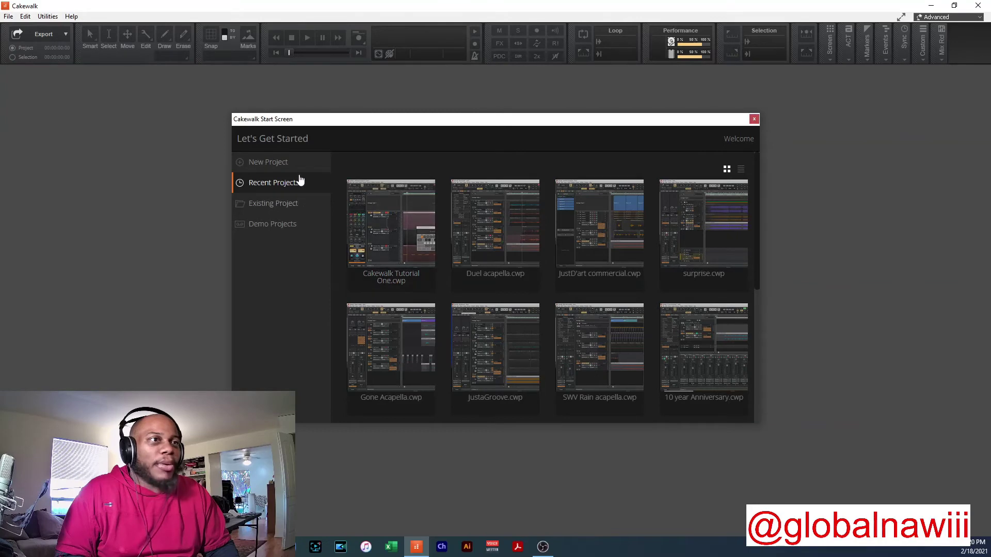
left_click(391, 225)
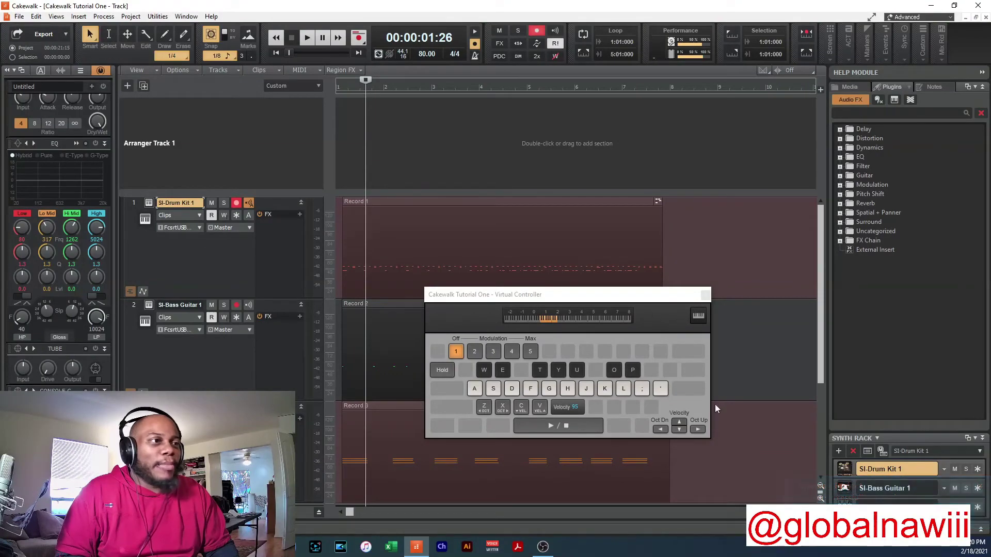
- Play the project briefly from its beginning to test the audio, and stop playback
scroll(346, 218, "down", 3)
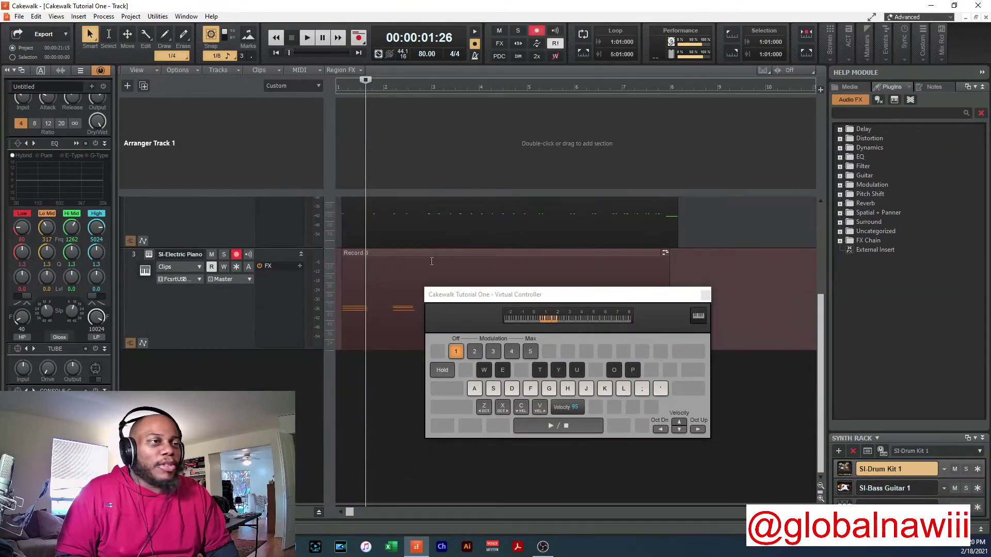
left_click(282, 53)
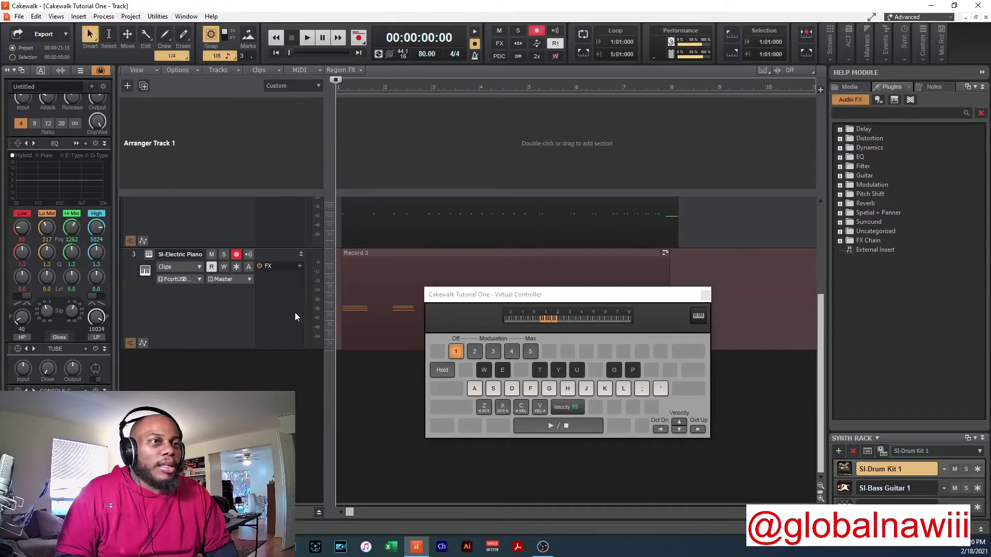
left_click(302, 41)
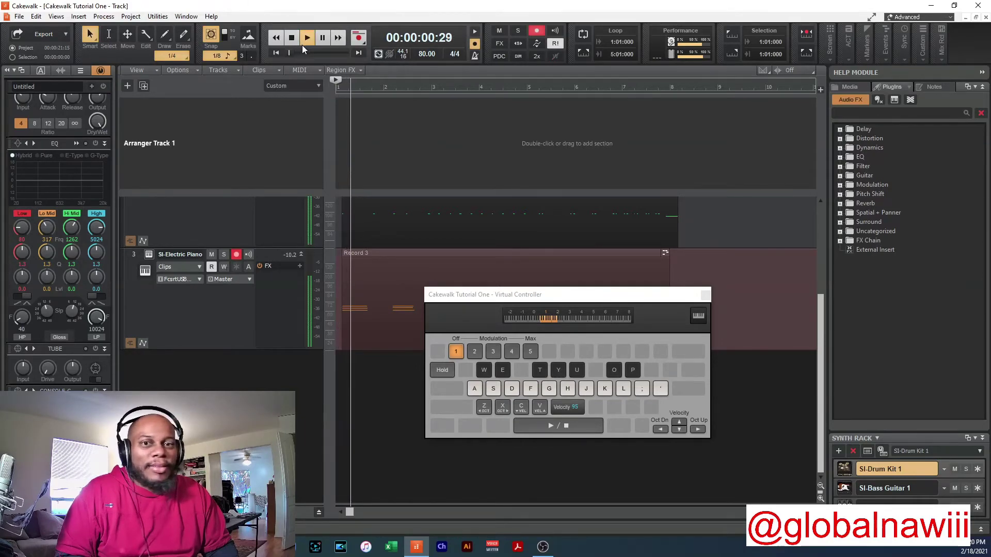
left_click(292, 37)
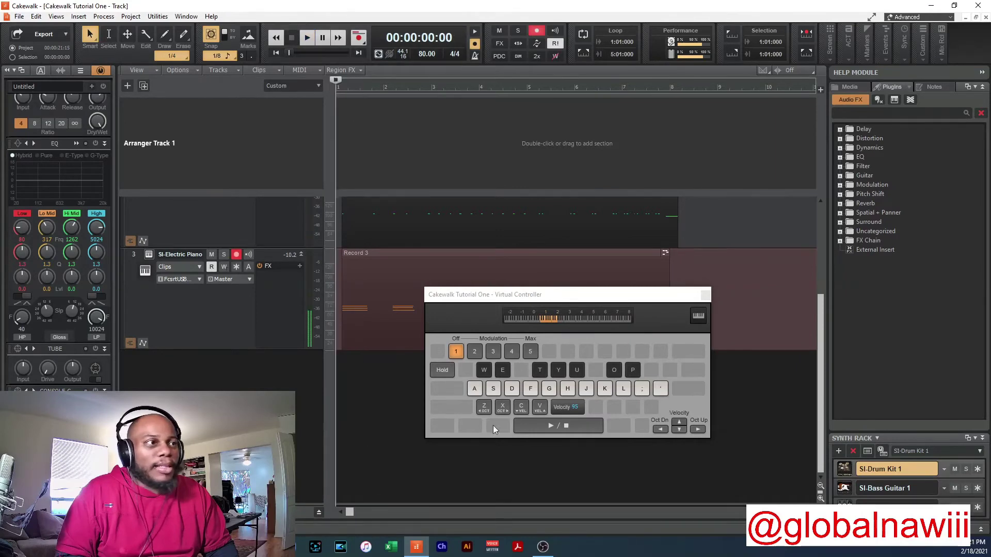
- Examine the audio Devices, Driver Settings and Playback and Recording preferences in Cakewalk, comparing them with the hardware output in Voicemeeter Banana
left_click(36, 16)
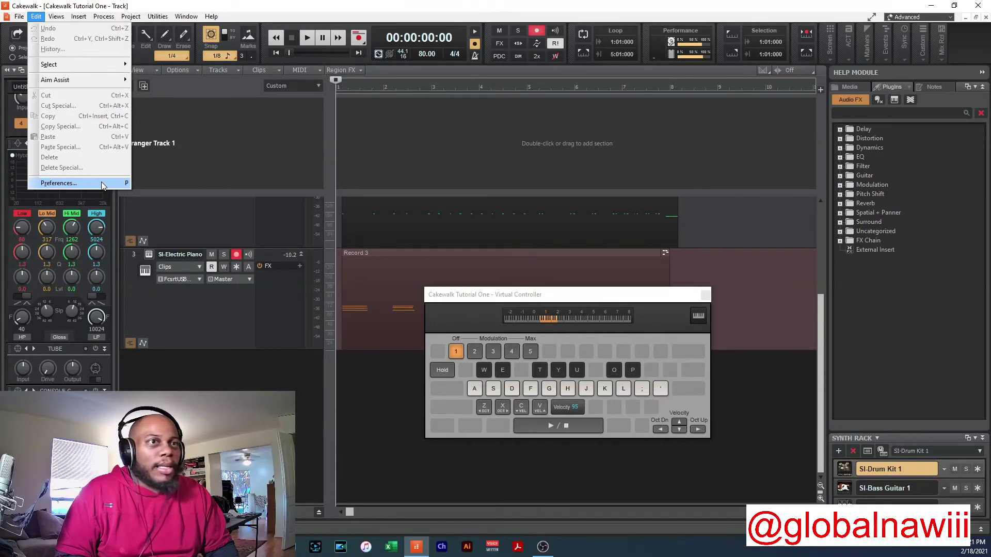
left_click(103, 184)
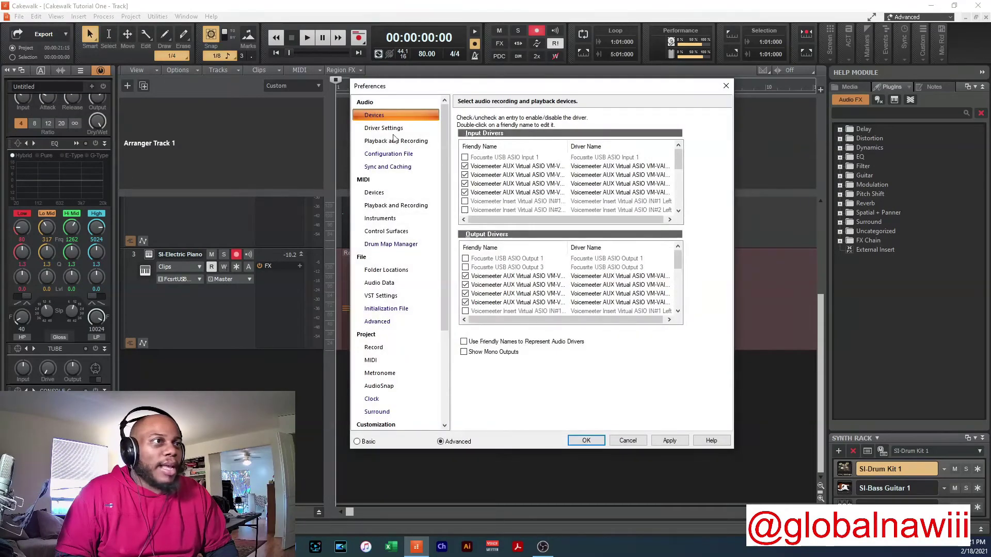
left_click(493, 549)
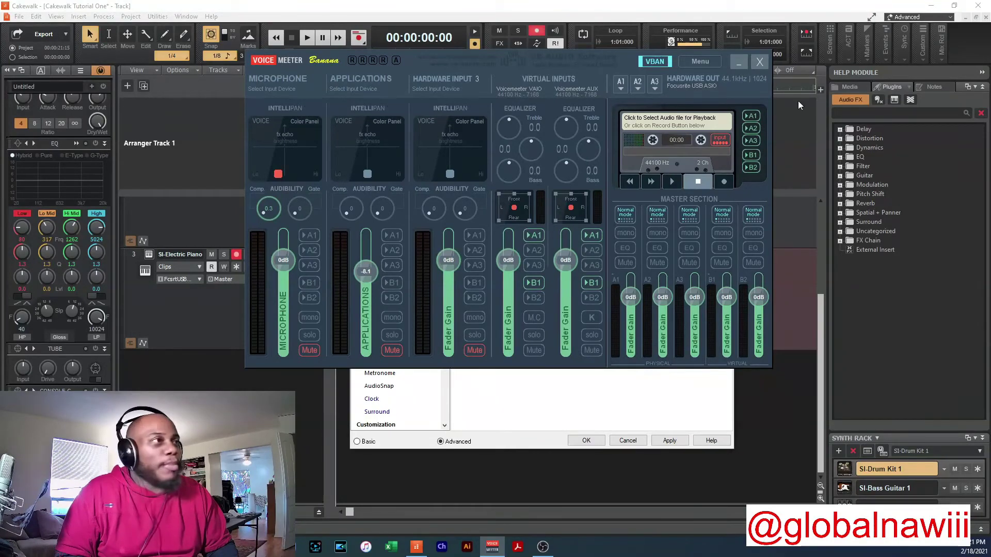
left_click(741, 62)
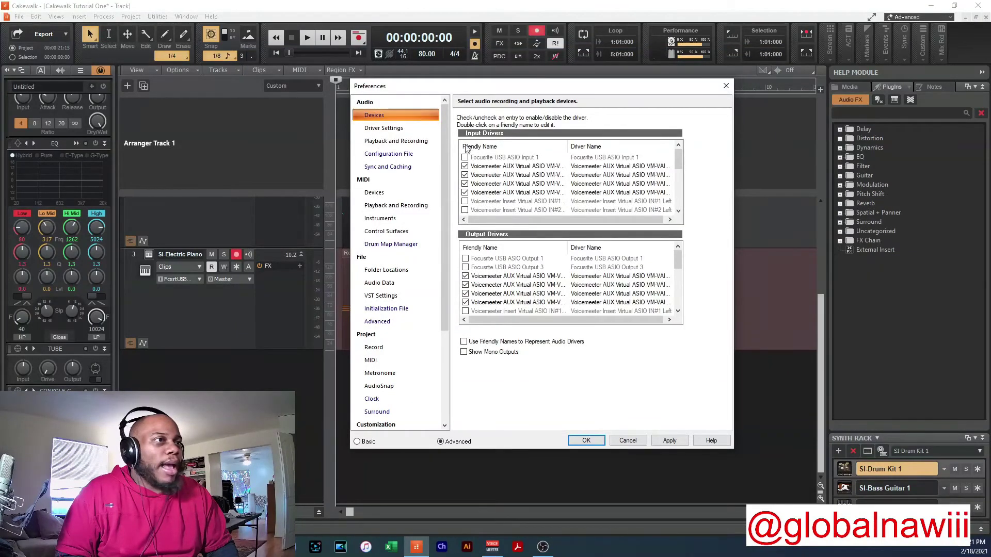
left_click(399, 128)
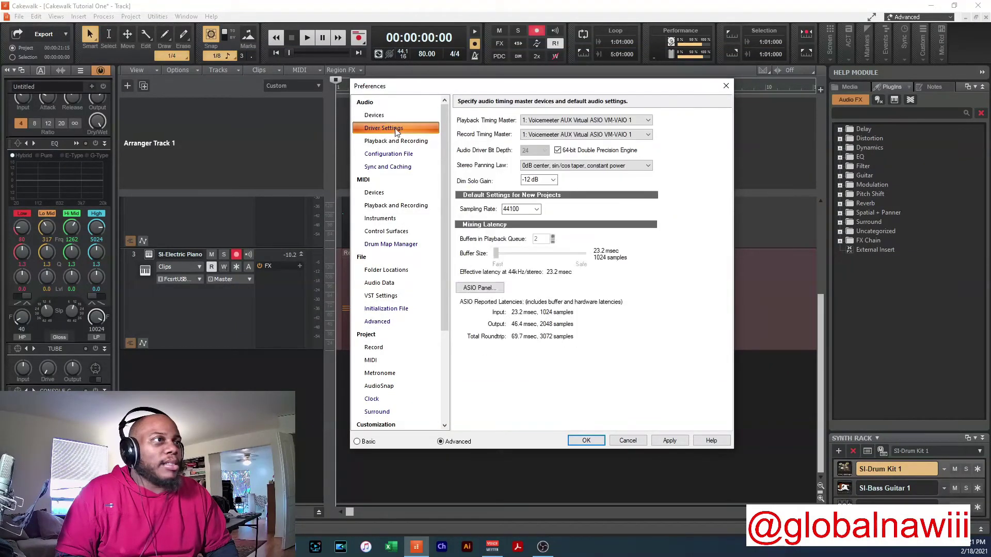
left_click(404, 141)
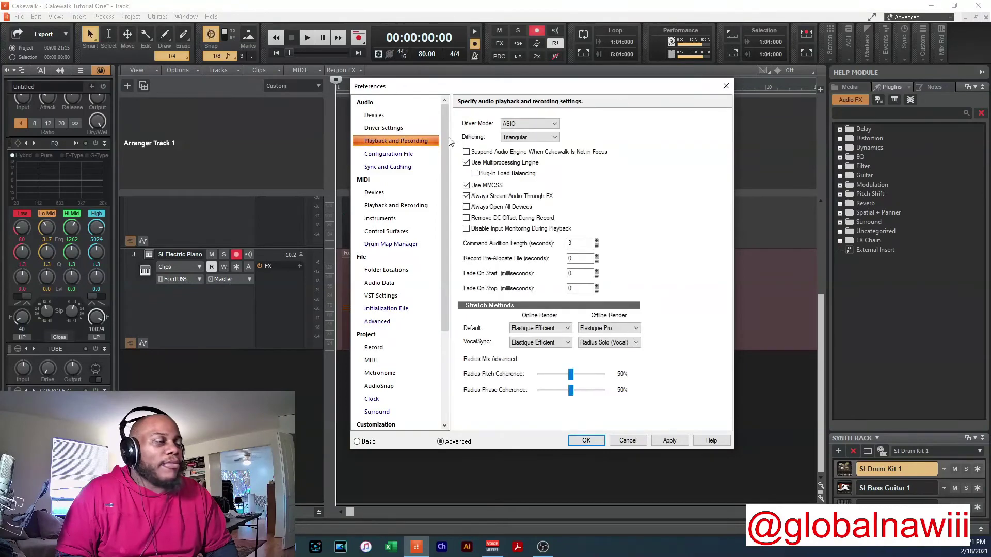
left_click(416, 129)
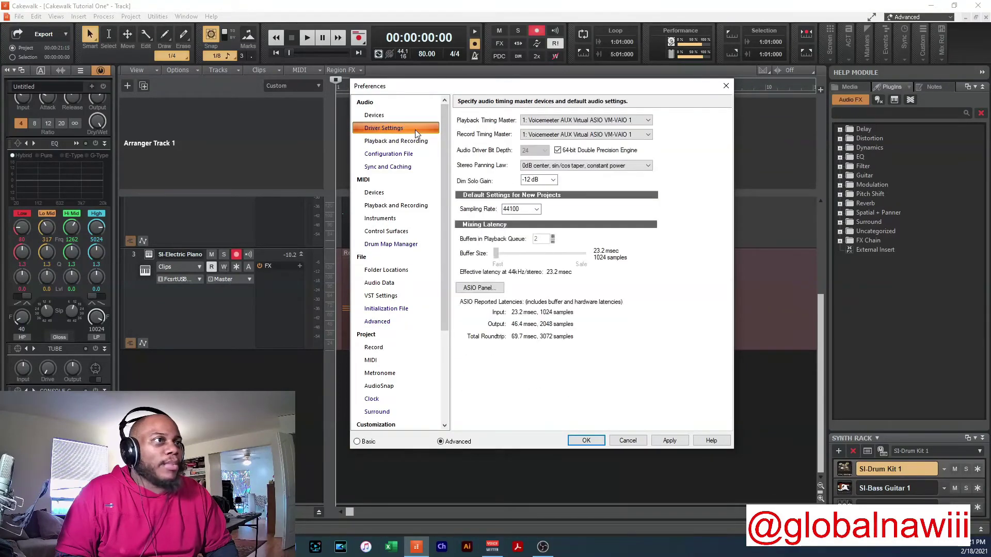
left_click(398, 116)
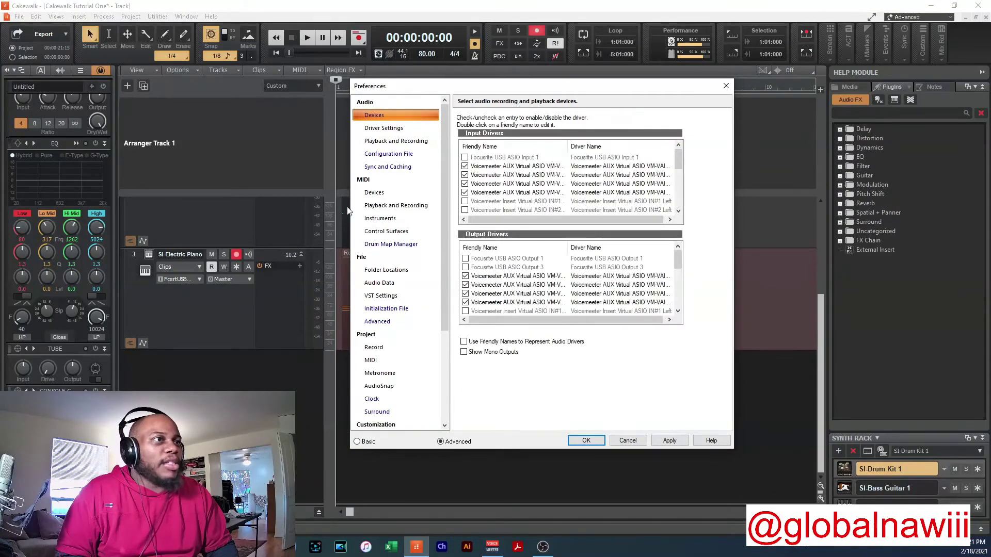
- Disable all enabled Voicemeeter AUX Virtual ASIO input and output drivers in the audio device preferences
left_click(465, 183)
left_click(465, 192)
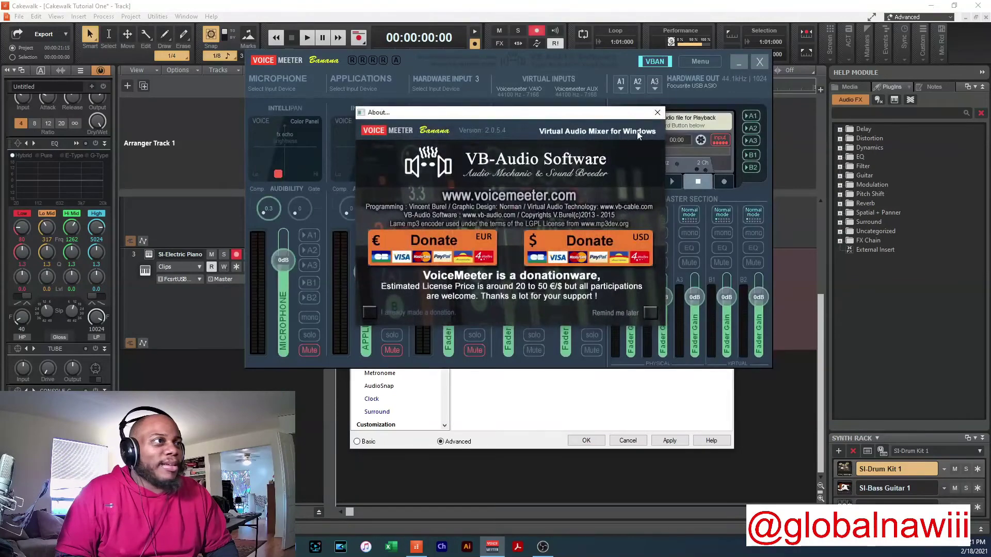
left_click(655, 112)
left_click(737, 63)
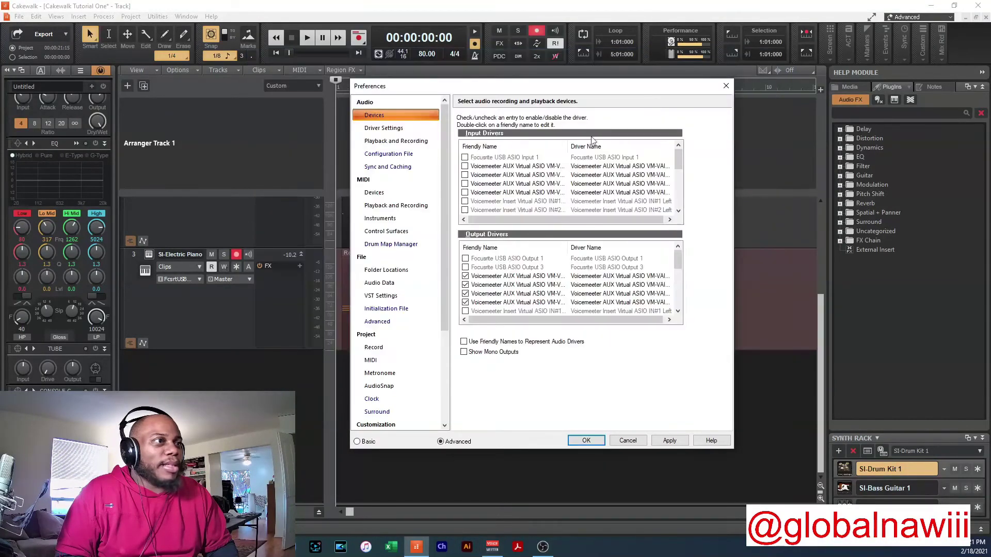
left_click(467, 286)
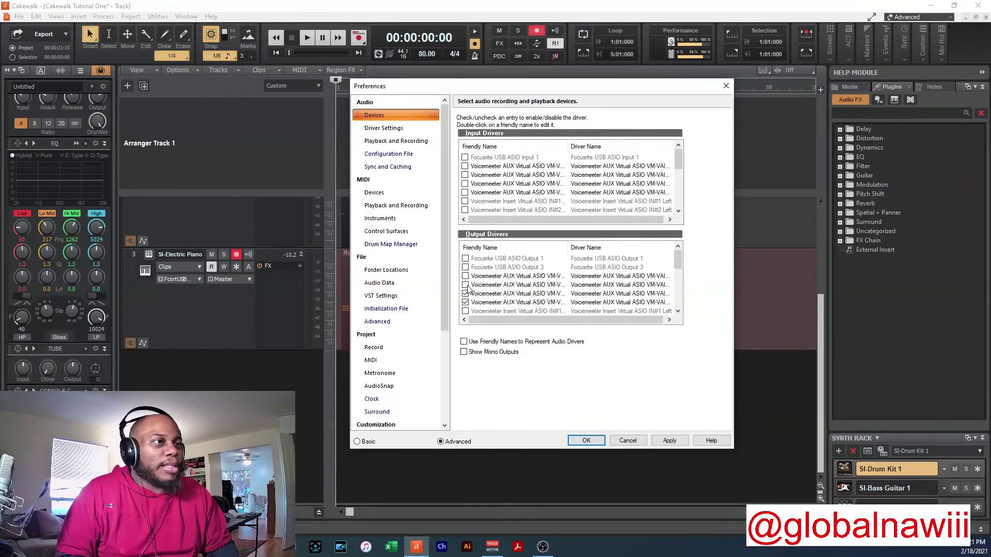
left_click(466, 294)
left_click(466, 302)
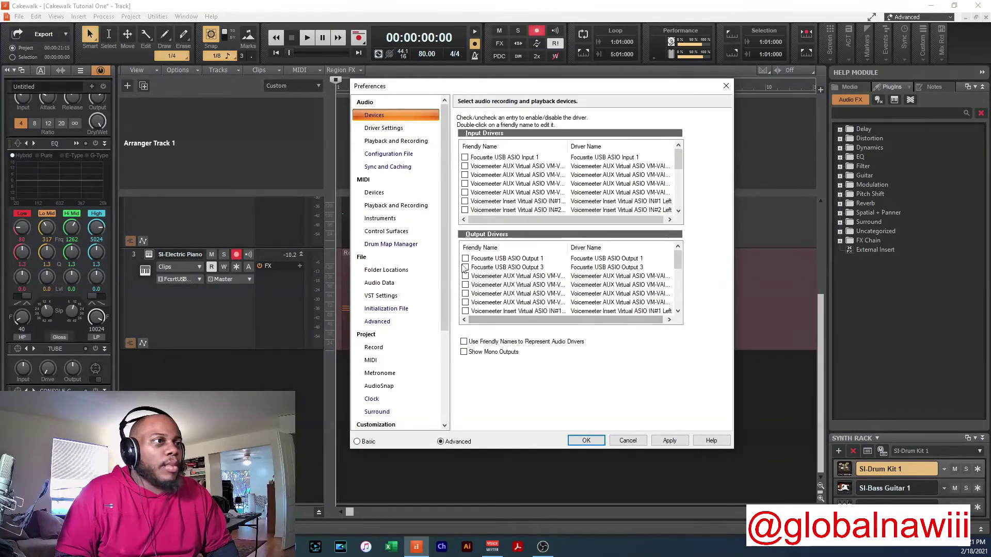
- Enable the Focusrite USB ASIO Input 1 and Output 1 drivers, and disable both again
left_click(465, 158)
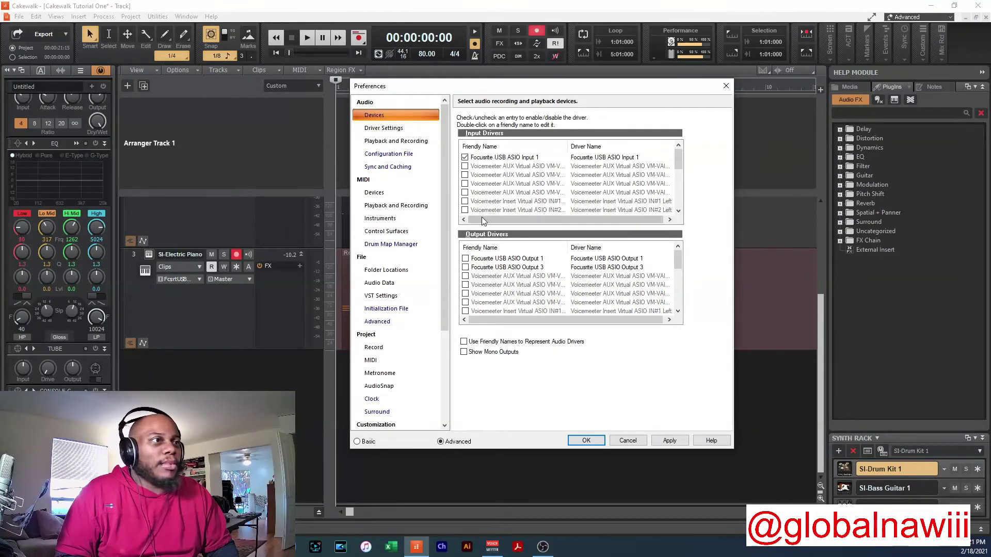
left_click(466, 259)
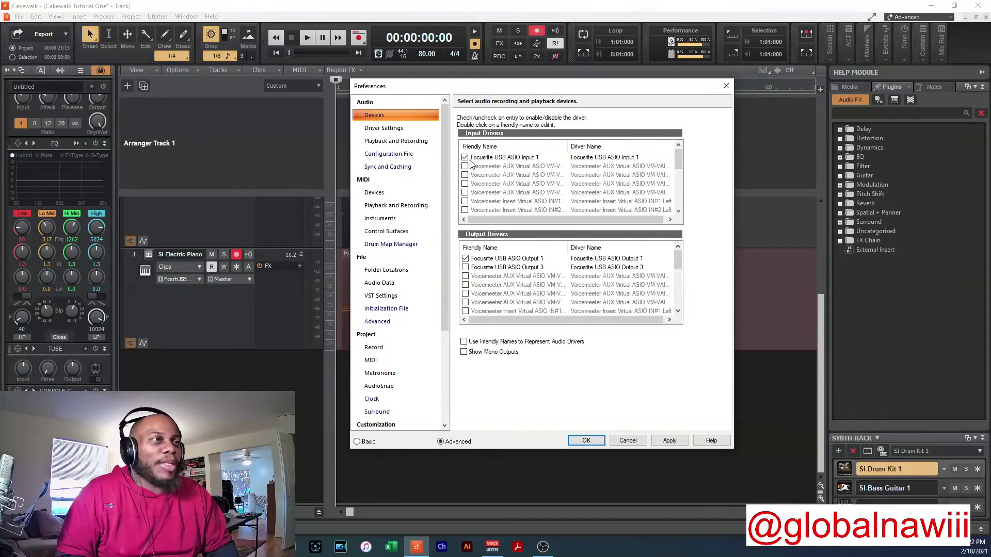
left_click(465, 258)
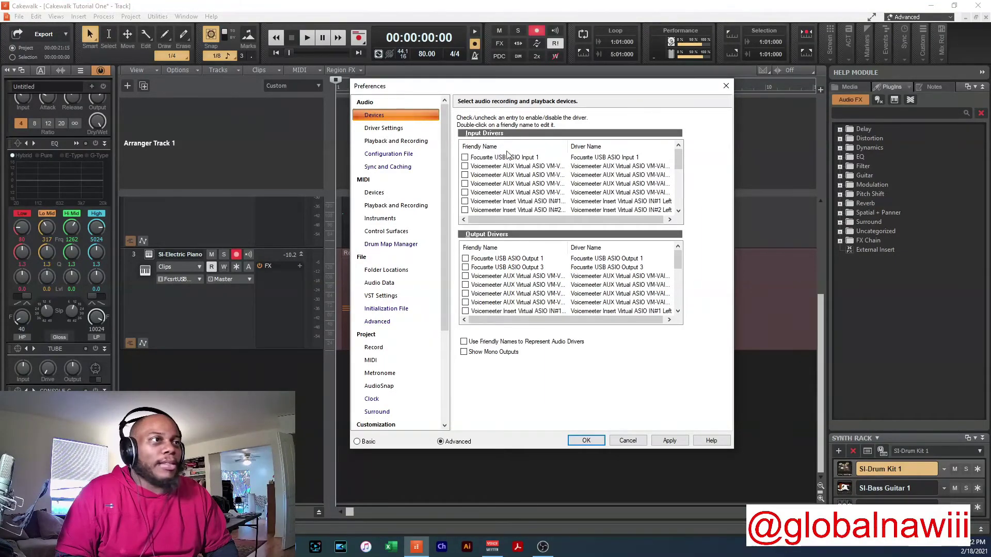
- Enable the four Voicemeeter AUX Virtual ASIO input drivers and four matching output drivers, and close the preferences without saving
left_click(465, 166)
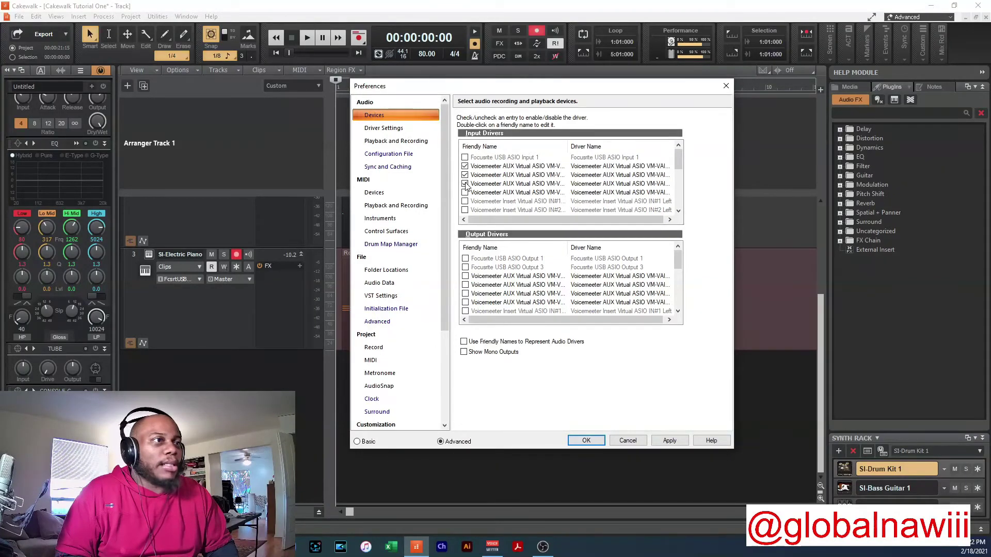
left_click(466, 277)
left_click(466, 285)
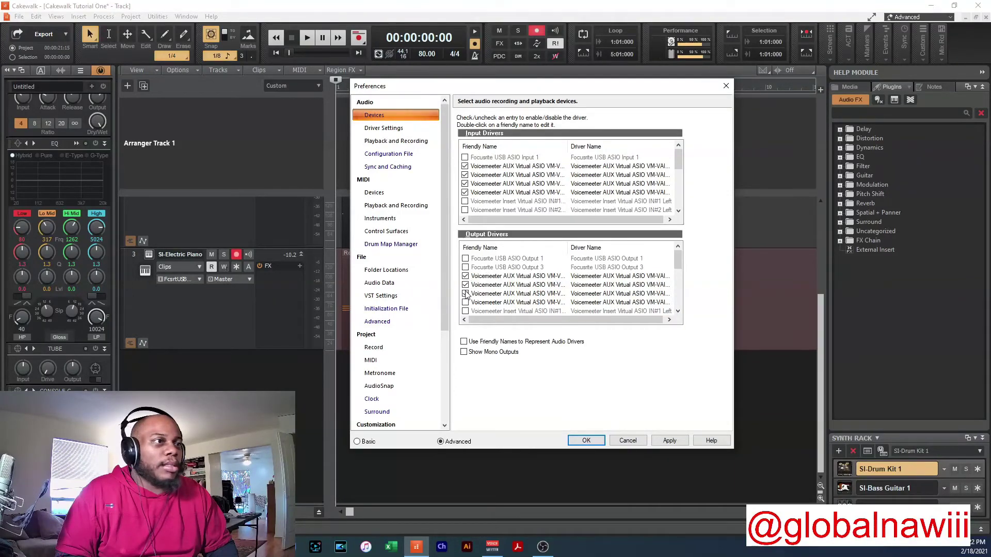
left_click(465, 294)
left_click(466, 302)
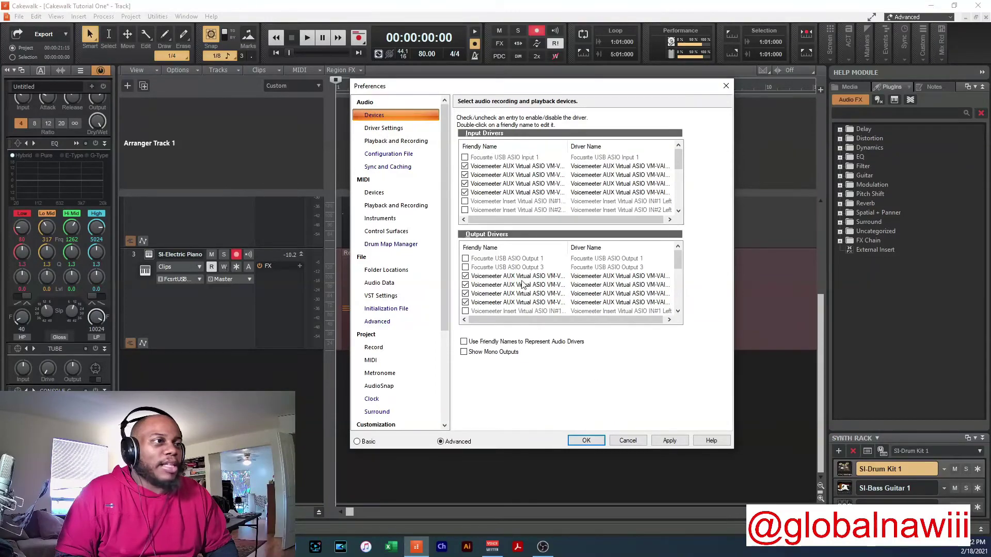
left_click(638, 443)
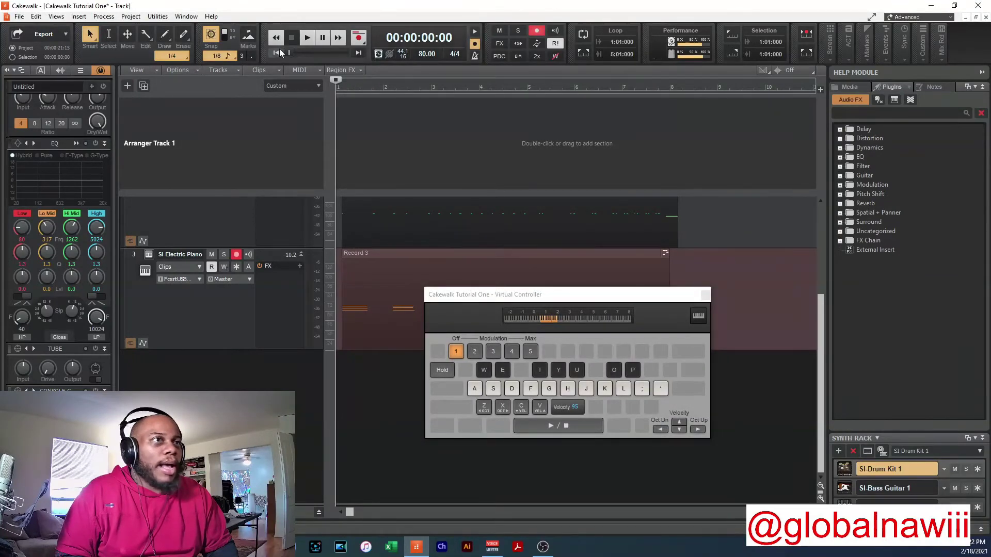
- Play the project to test its audio, stop playback, and close the Virtual Controller
left_click(309, 38)
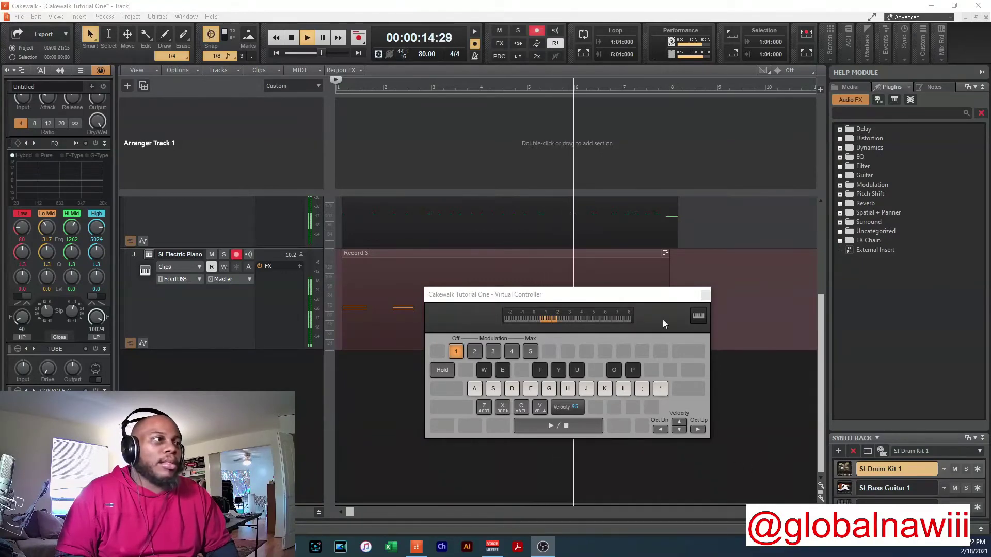
left_click(291, 38)
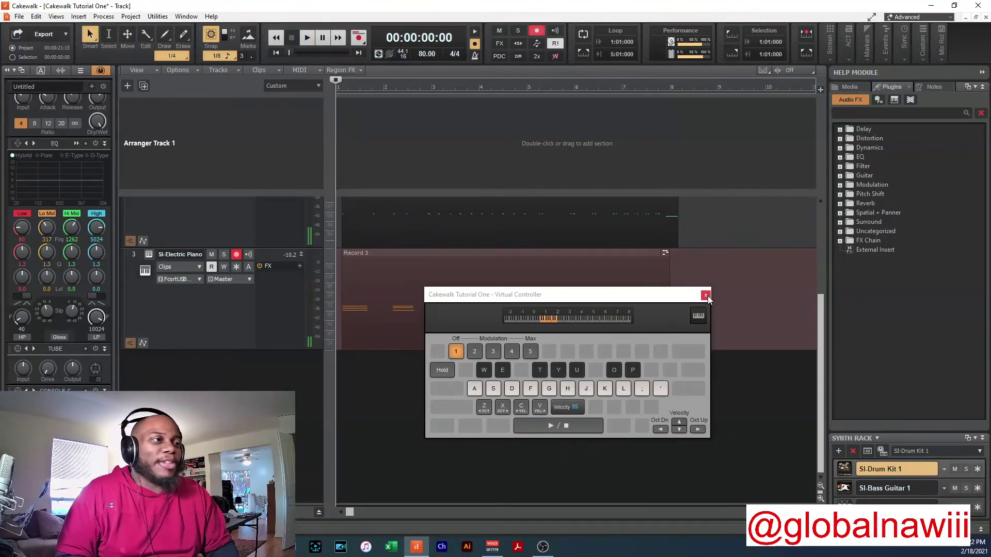
left_click(706, 296)
left_click(705, 297)
- Mute the SI-Drum Kit 1, SI-Bass Guitar 1 and SI-Electric Piano tracks
scroll(282, 303, "up", 5)
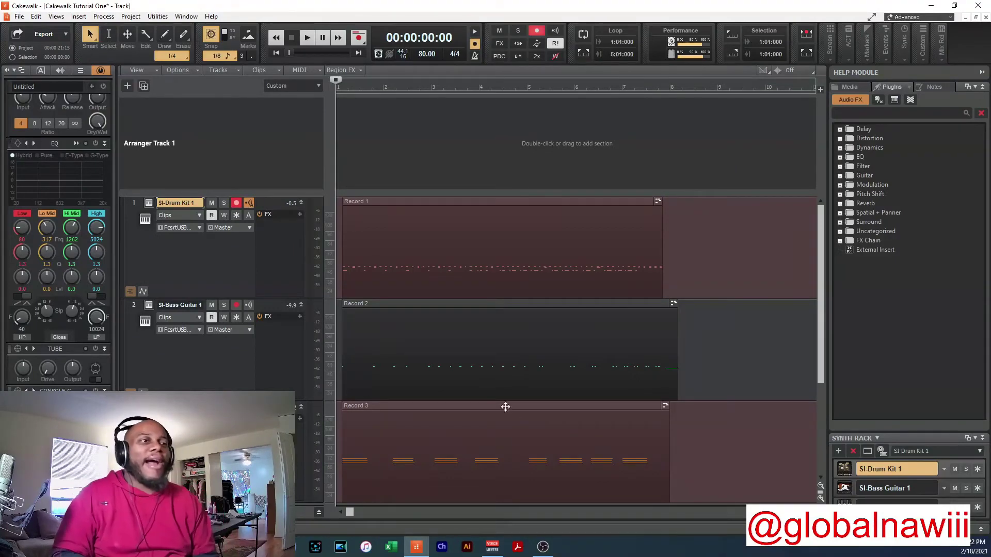
scroll(501, 368, "down", 3)
scroll(501, 368, "up", 3)
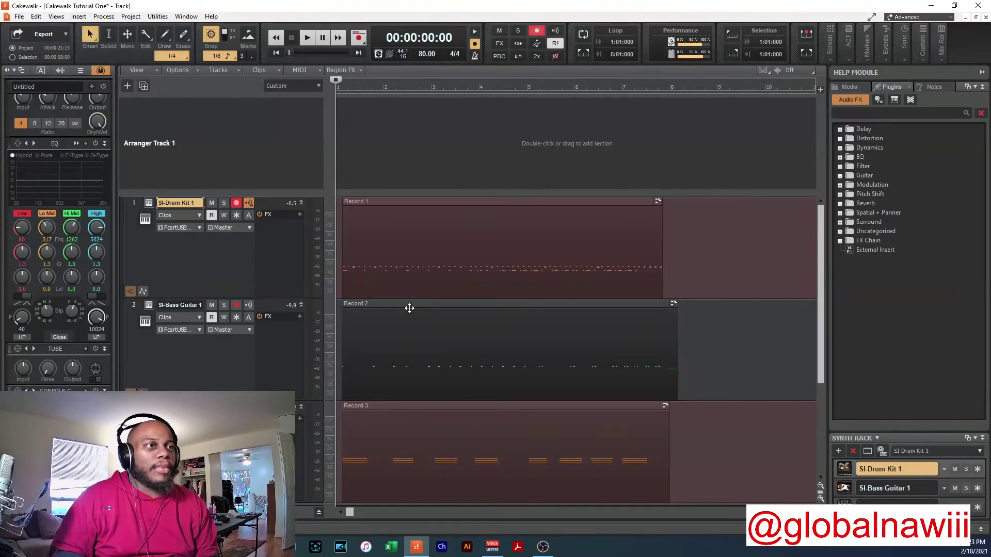
scroll(469, 294, "down", 2)
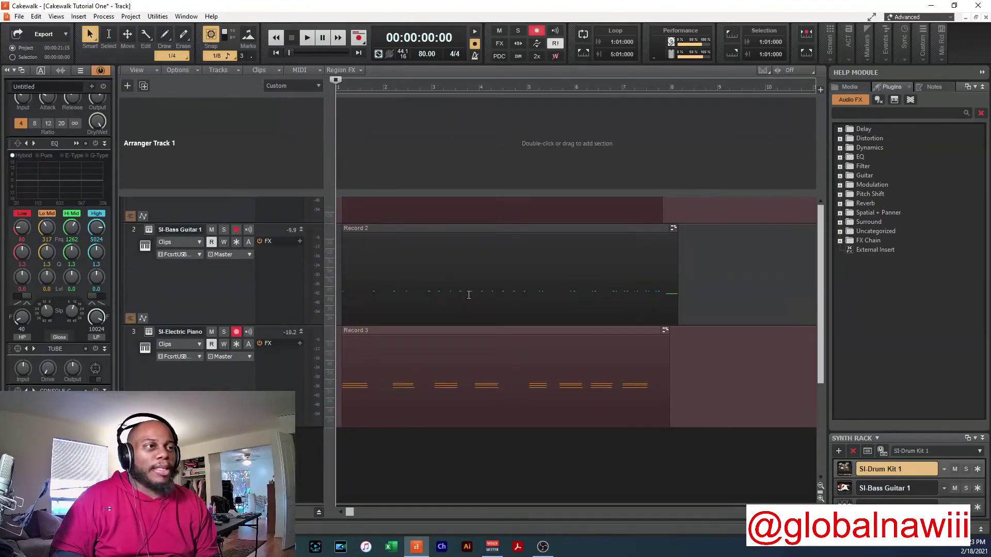
scroll(469, 295, "down", 2)
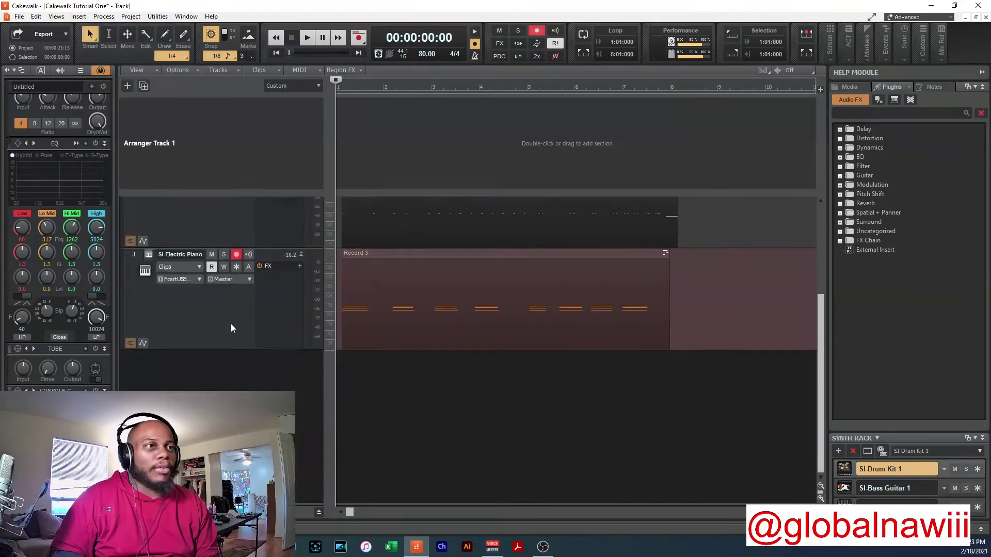
scroll(230, 324, "up", 4)
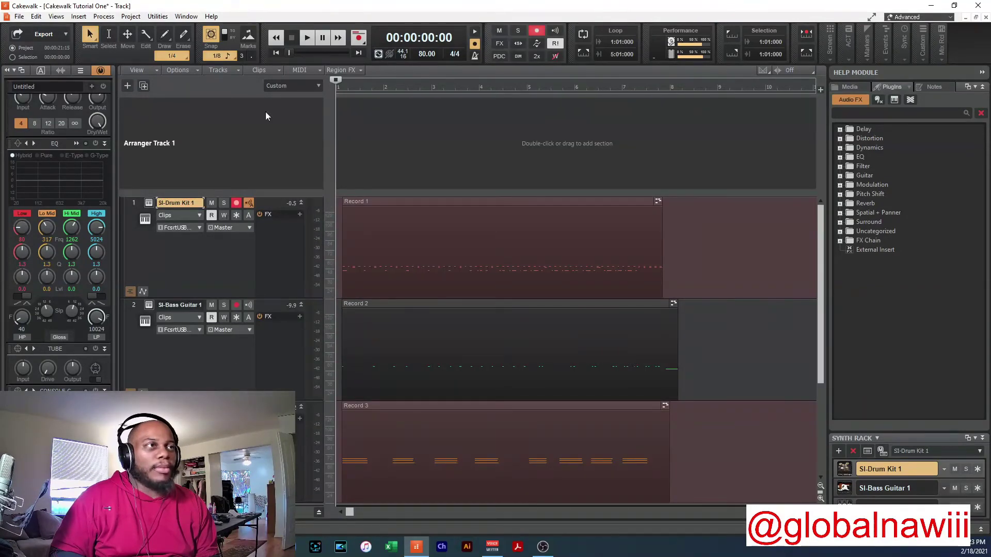
left_click(212, 203)
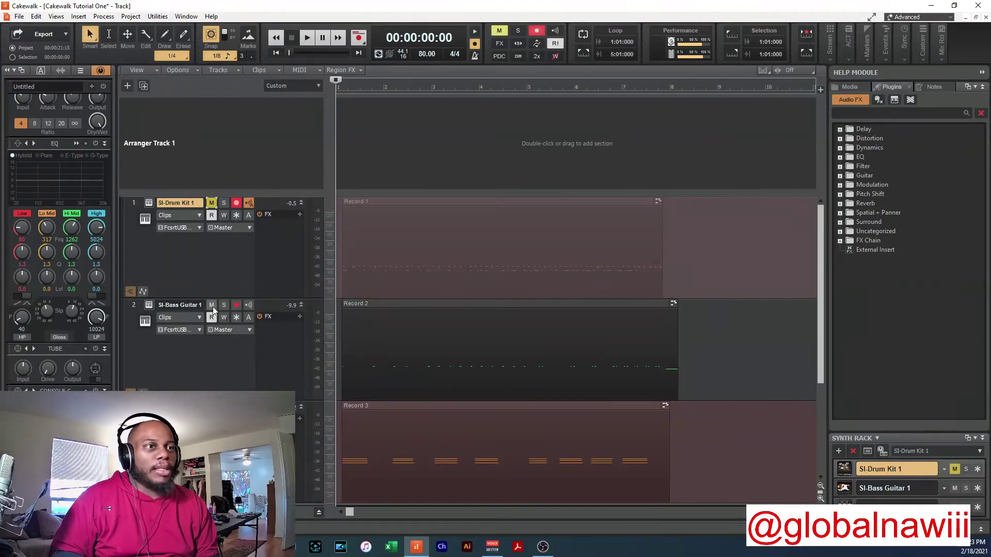
left_click(212, 305)
left_click(212, 407)
- Add one new instrument track below the electric piano using SI-Drum Kit with Omni input
scroll(230, 389, "down", 3)
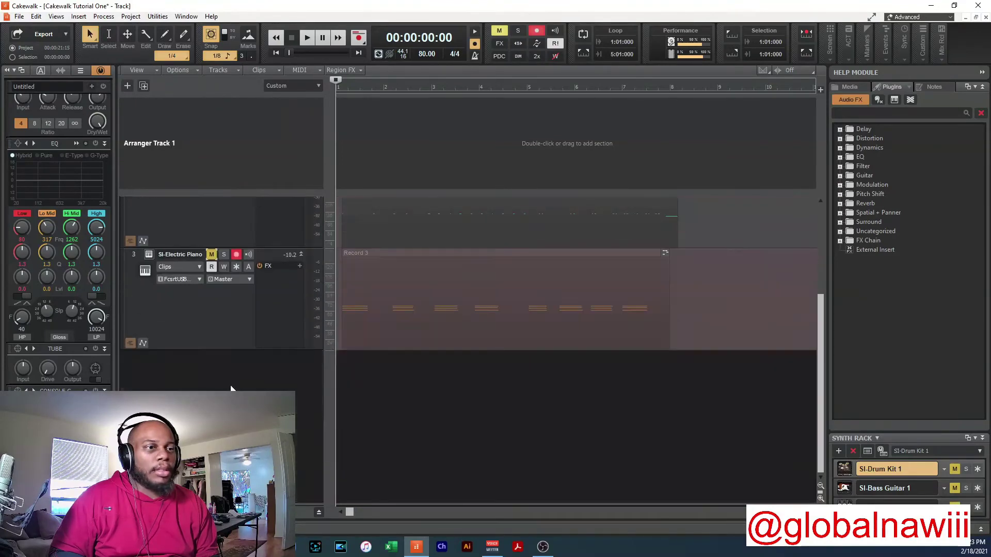
scroll(222, 333, "up", 2)
scroll(222, 334, "down", 2)
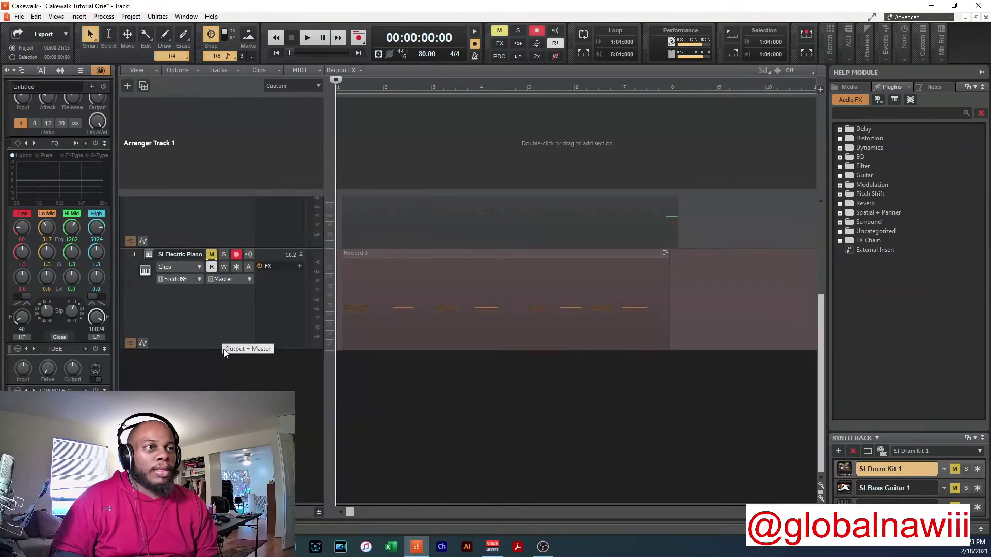
right_click(220, 391)
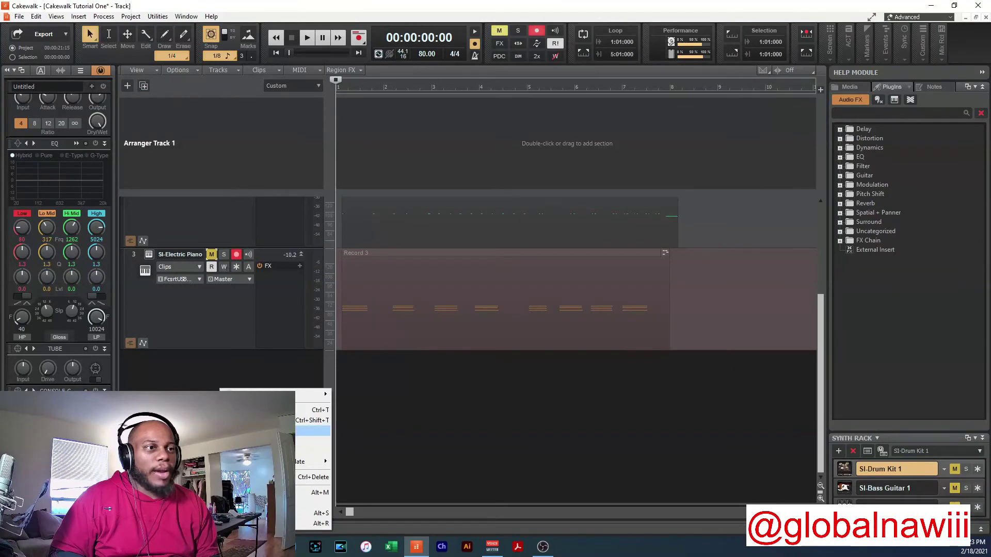
left_click(309, 433)
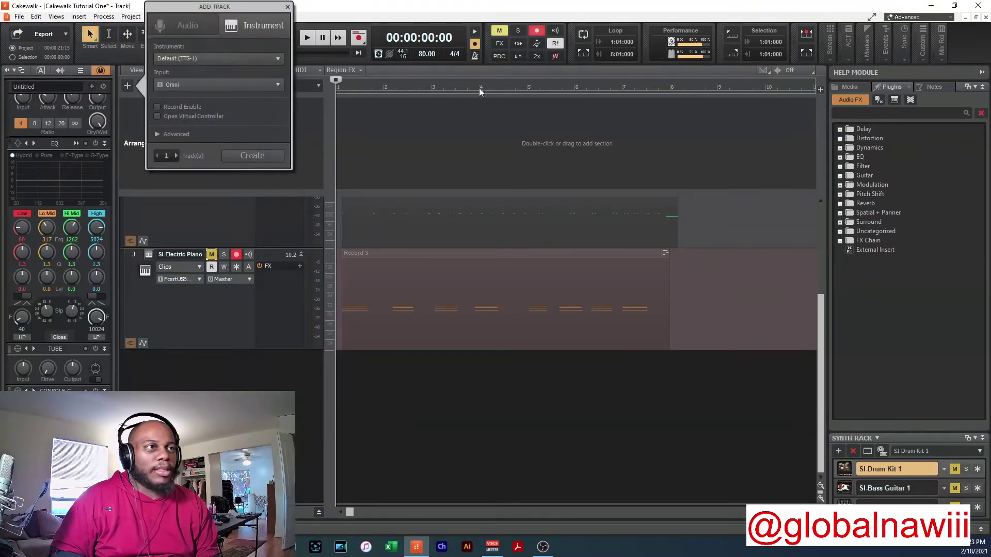
left_click(269, 58)
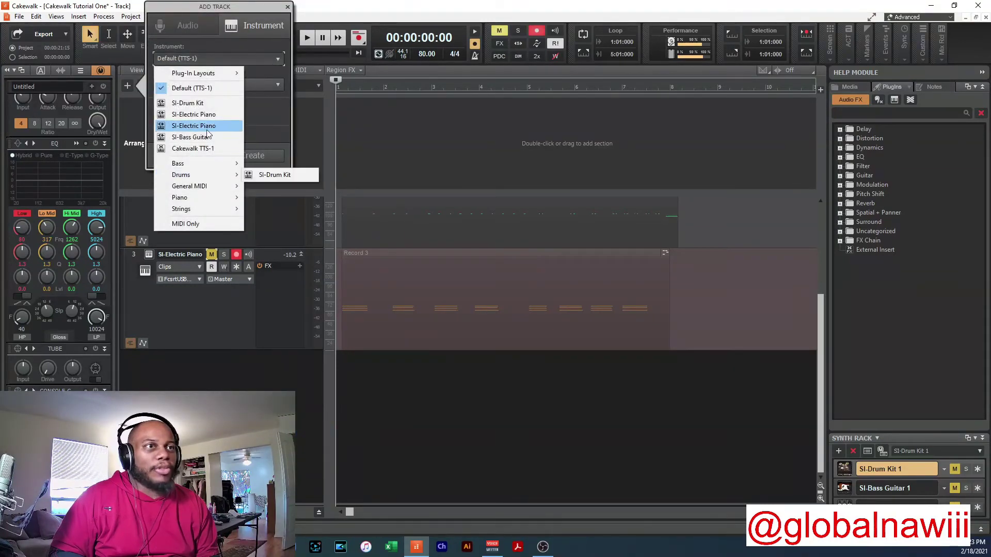
left_click(208, 103)
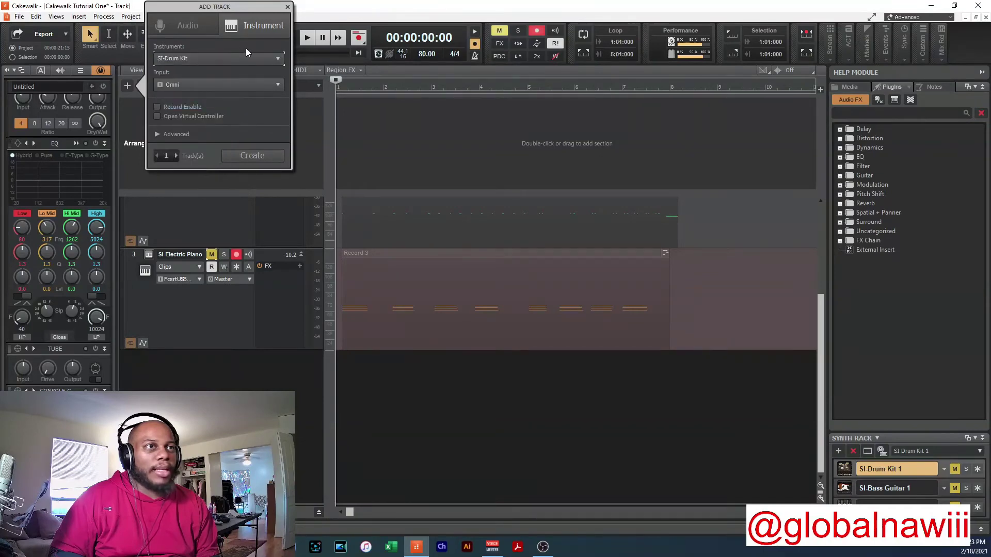
left_click(249, 156)
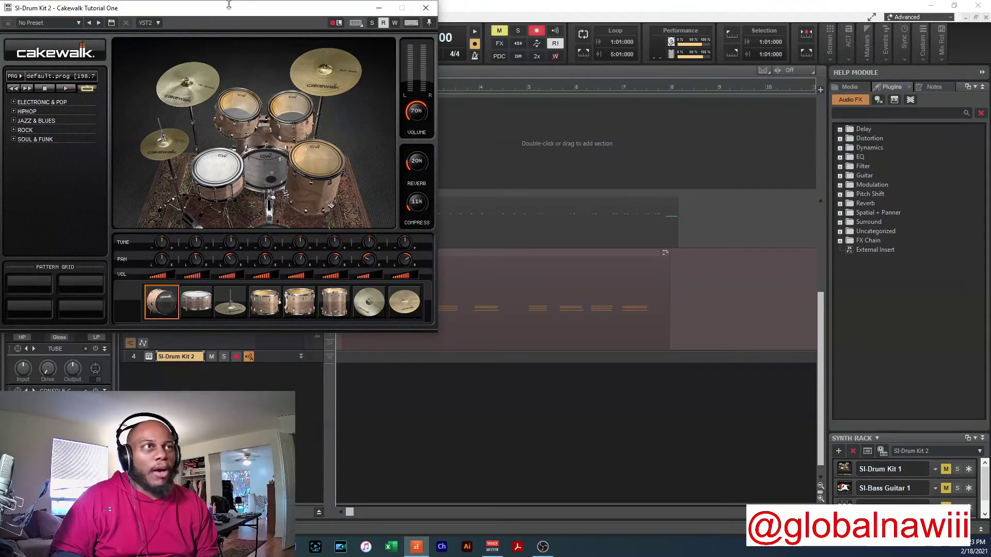
- Move the new drum kit's window clear of the screen edge and audition its snare, kick and floor tom
left_click_drag(230, 8, 362, 28)
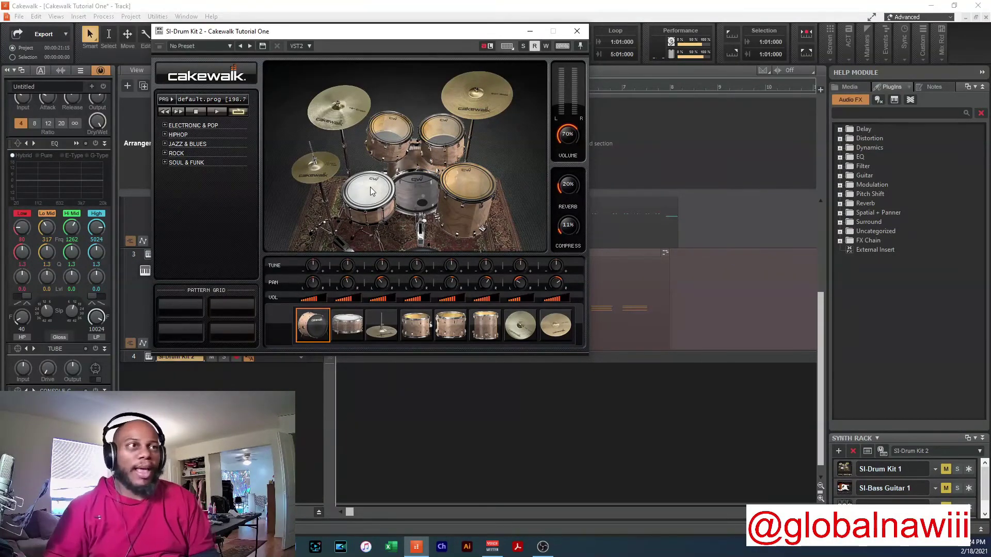
left_click(359, 196)
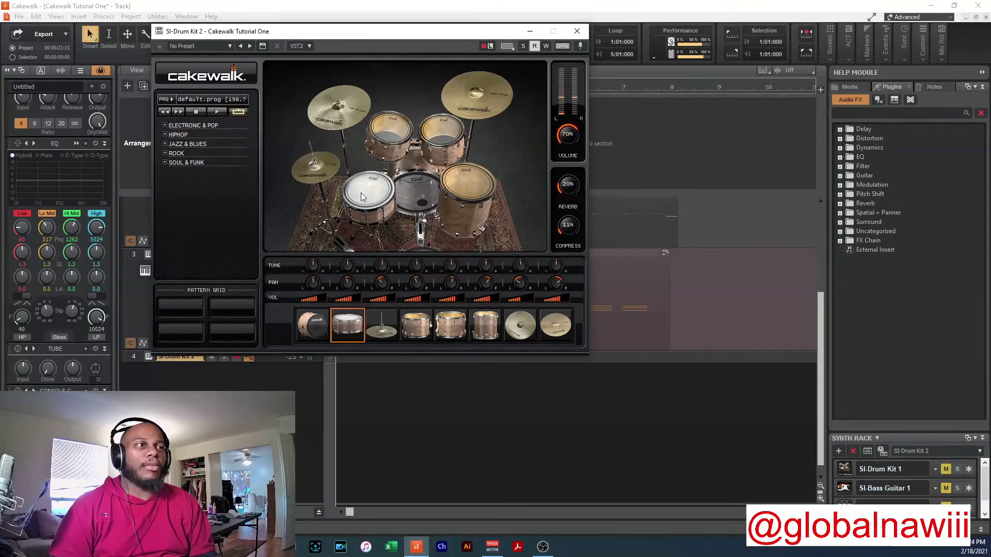
left_click(404, 191)
left_click(480, 191)
left_click(377, 194)
left_click(408, 186)
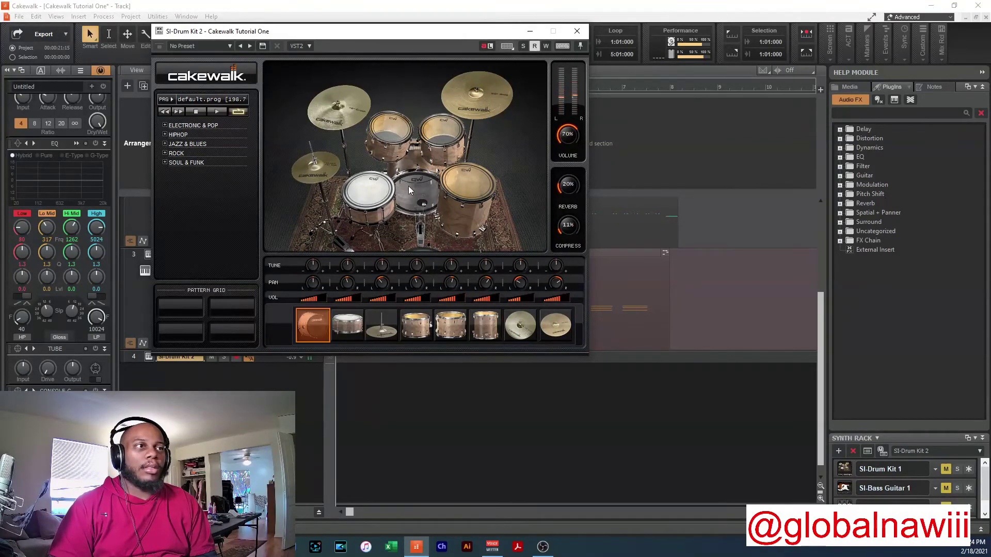
left_click(408, 186)
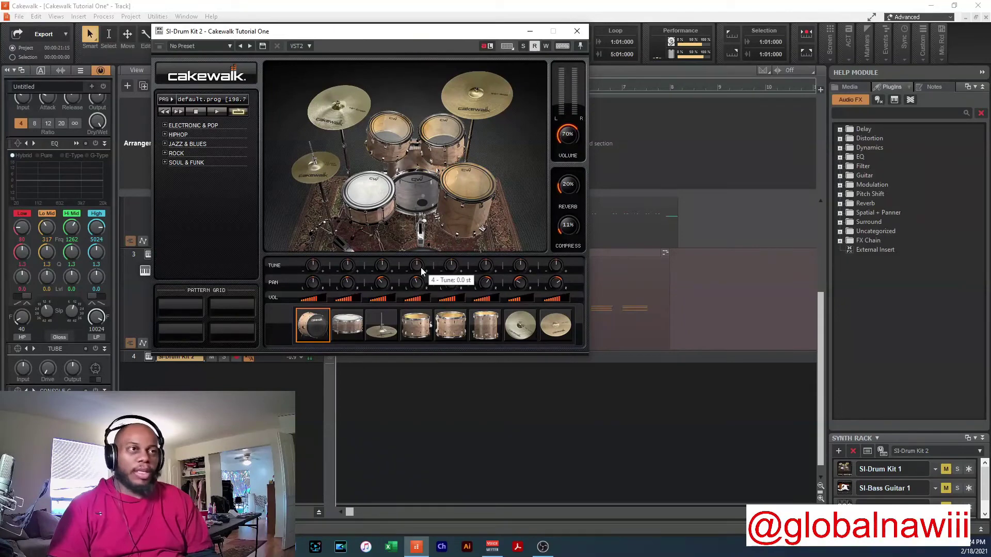
left_click(377, 199)
left_click(465, 187)
left_click(364, 196)
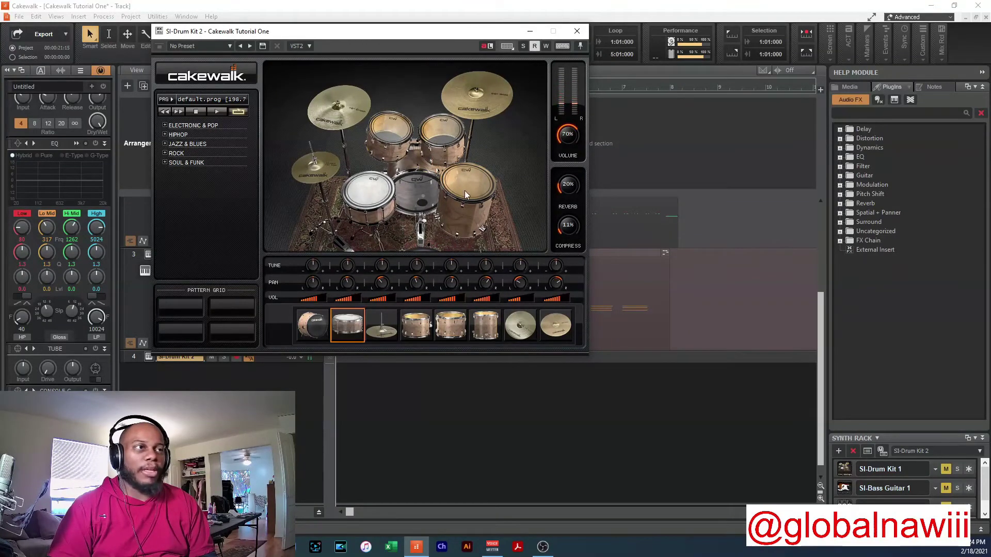
left_click(465, 195)
left_click(370, 199)
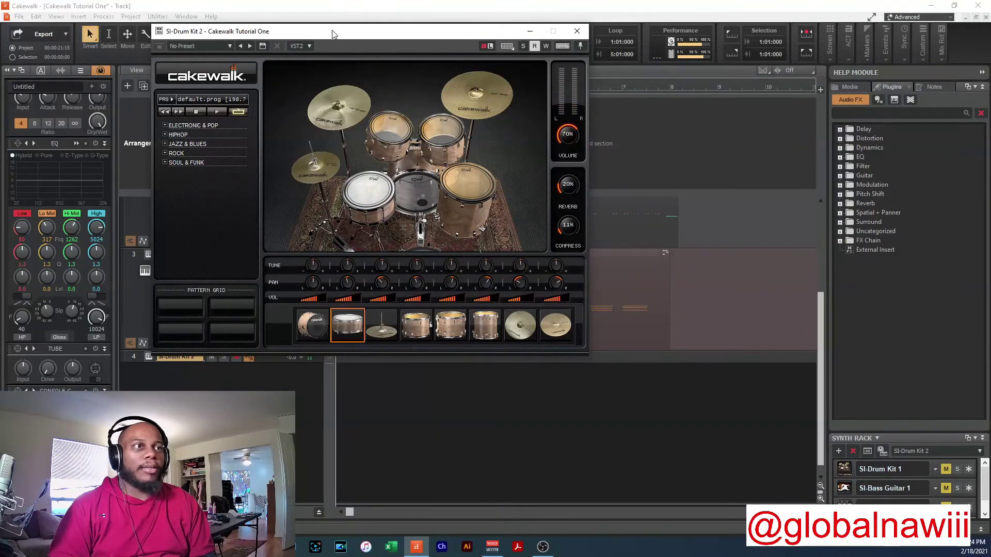
- Load the In Yo Face.prog drum program, audition its snare and kick, and close the drum kit window
left_click_drag(333, 34, 376, 36)
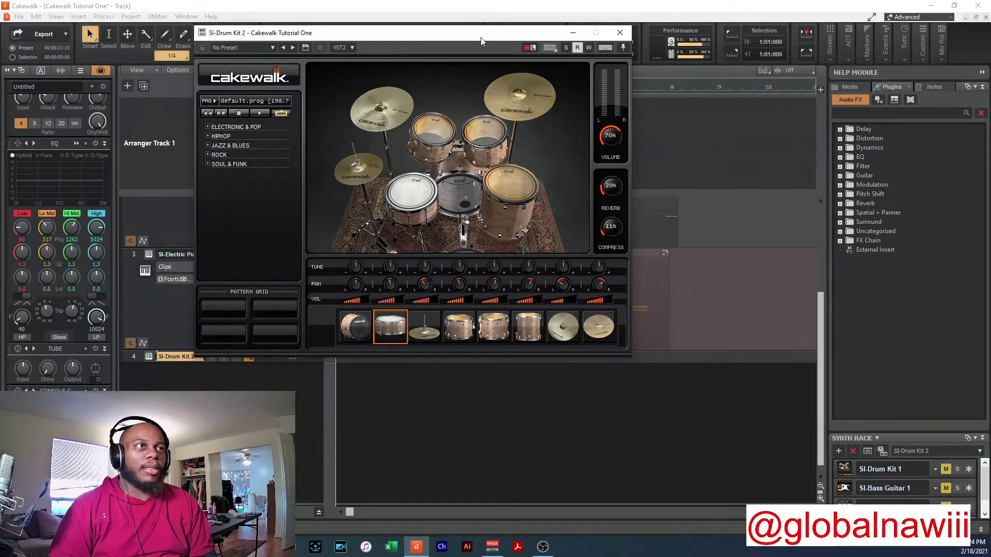
left_click_drag(478, 36, 492, 36)
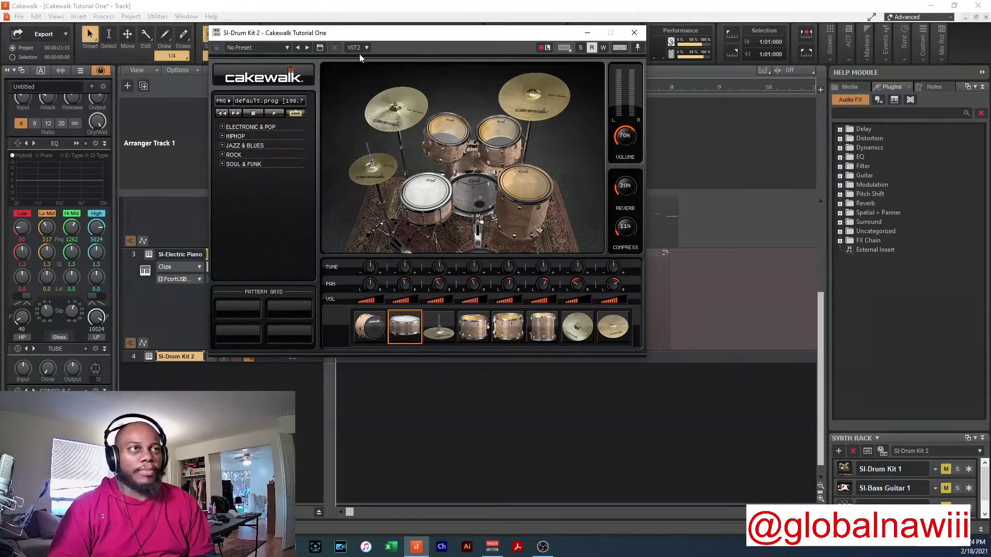
left_click(268, 100)
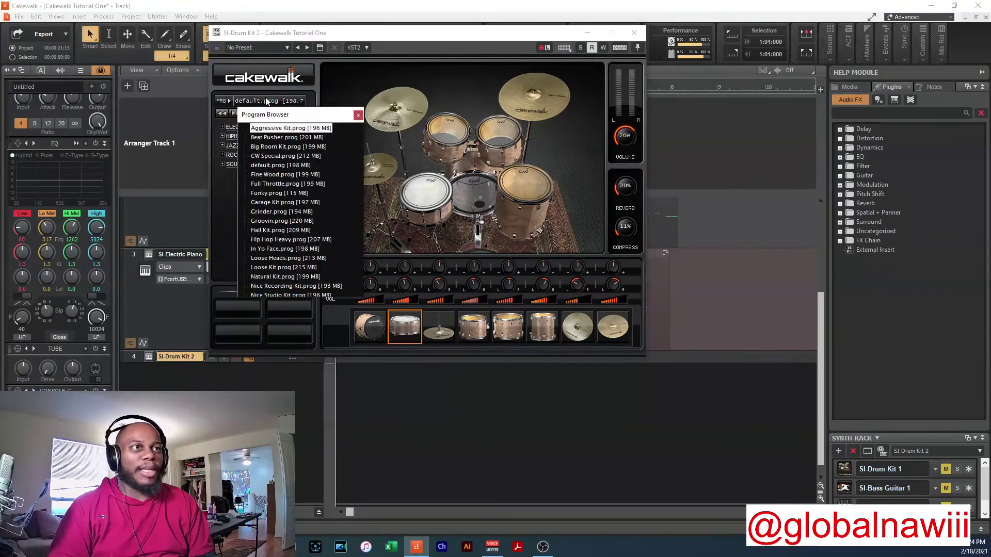
left_click(289, 184)
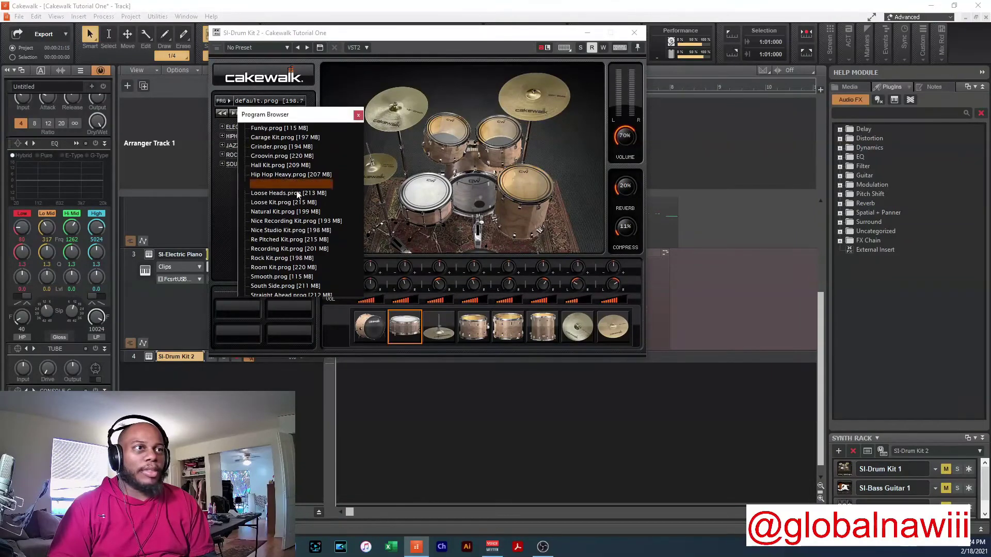
left_click(424, 191)
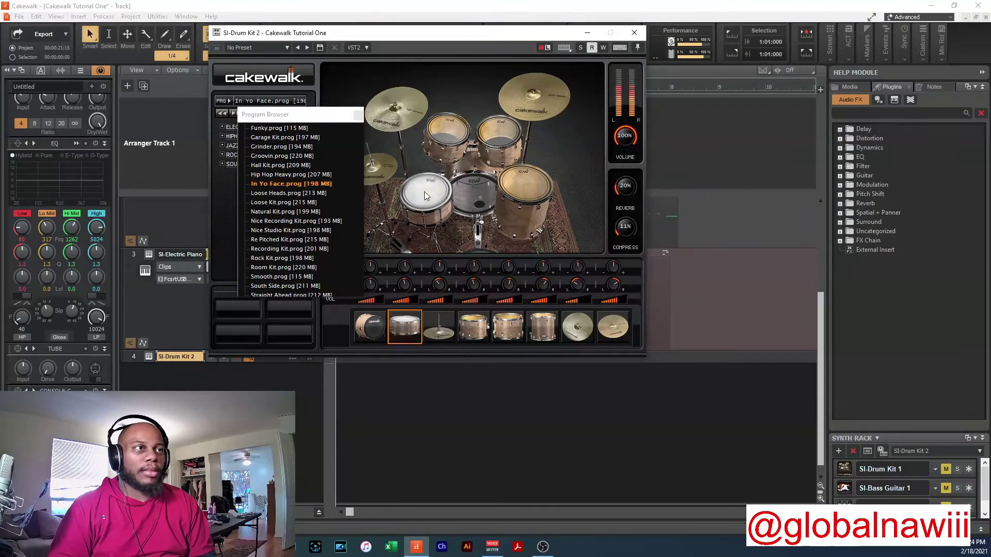
left_click(478, 191)
left_click(478, 191)
left_click(591, 47)
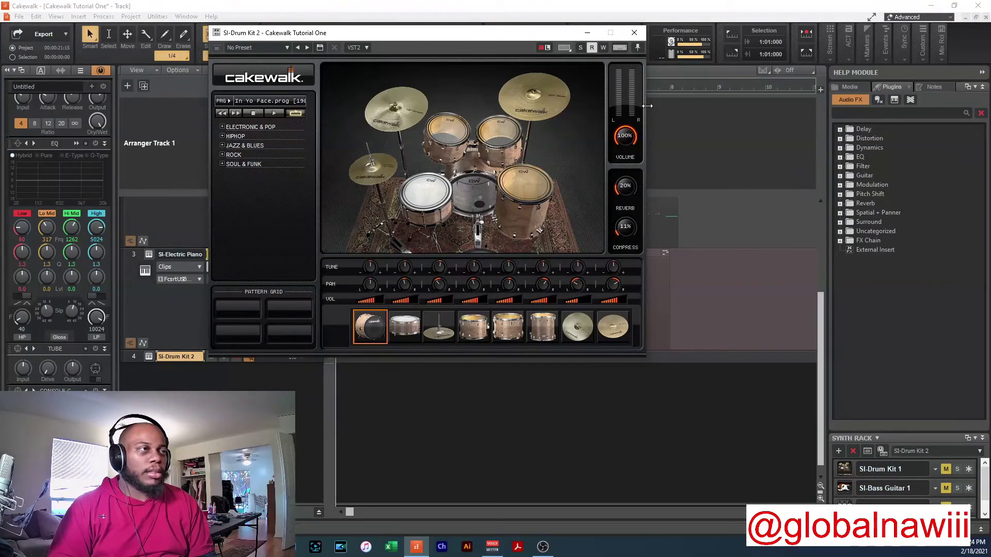
left_click(635, 33)
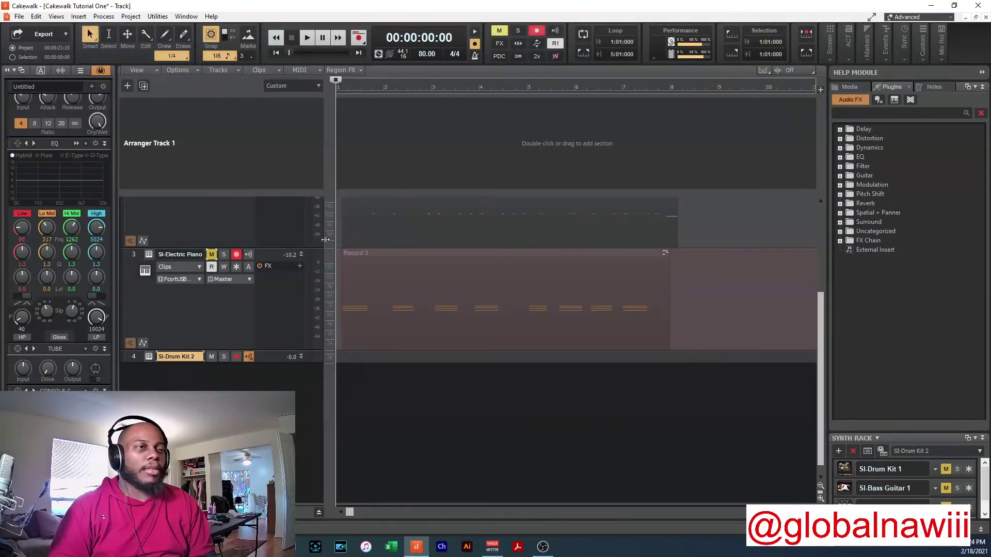
- Arm the SI-Drum Kit 2 track for recording and increase its height to reveal its controls
left_click(237, 357)
left_click_drag(301, 361, 302, 395)
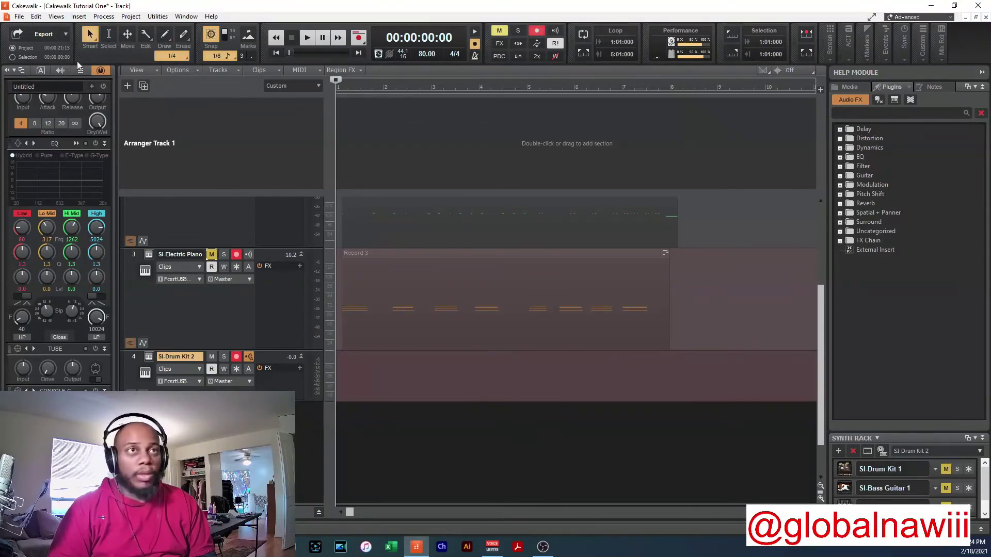
- Open the Computer Keyboard virtual controller and move it clear of the electric piano and drum kit tracks
left_click(57, 19)
mouse_move(36, 16)
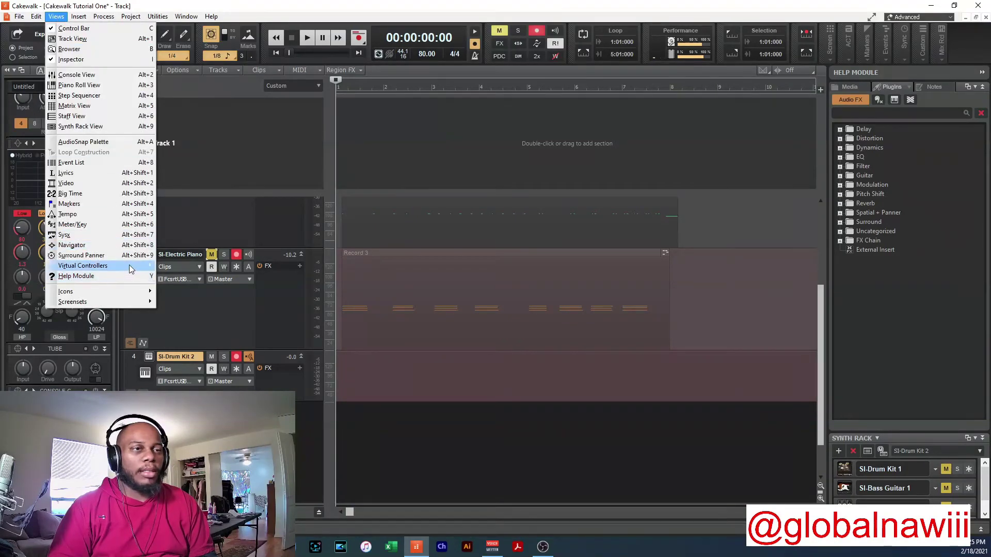
mouse_move(132, 270)
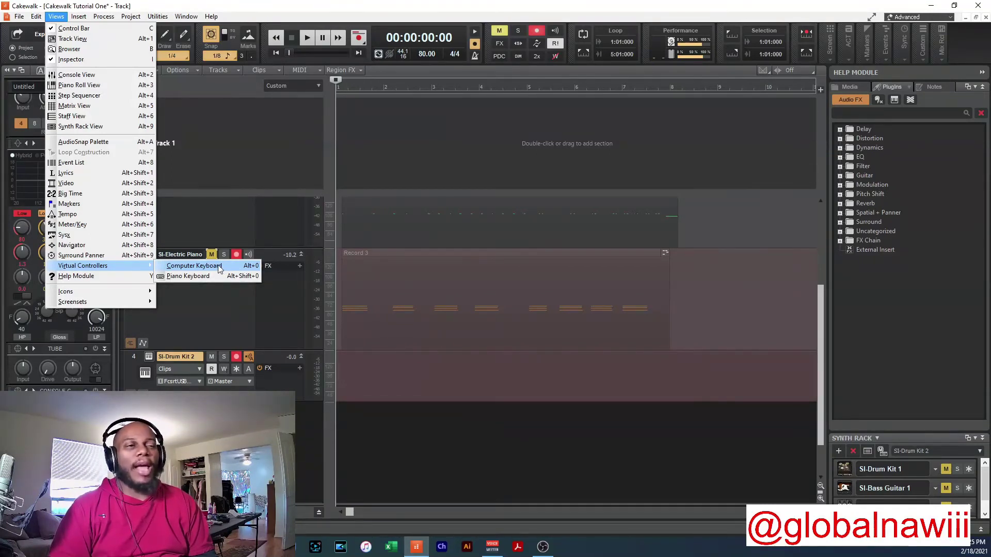
left_click(218, 265)
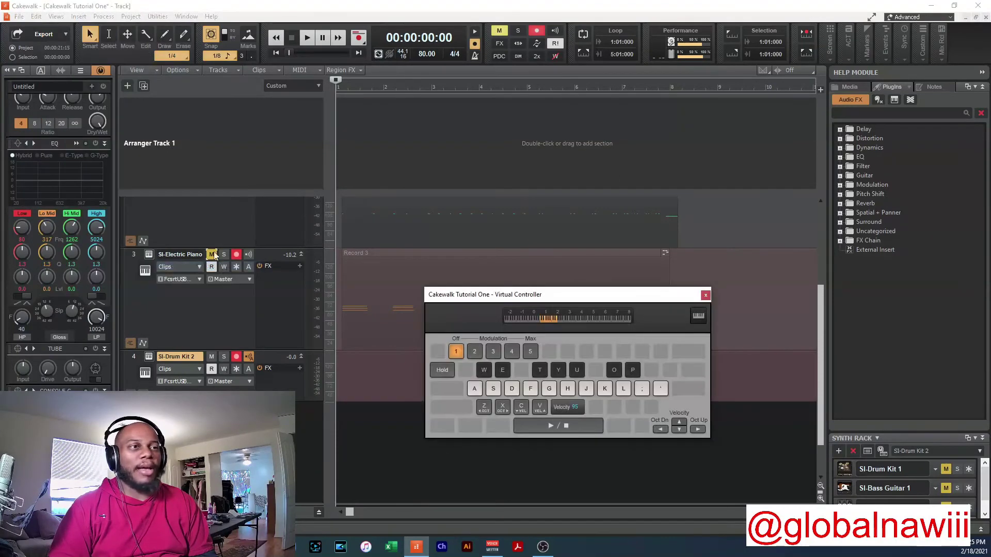
left_click_drag(623, 295, 557, 64)
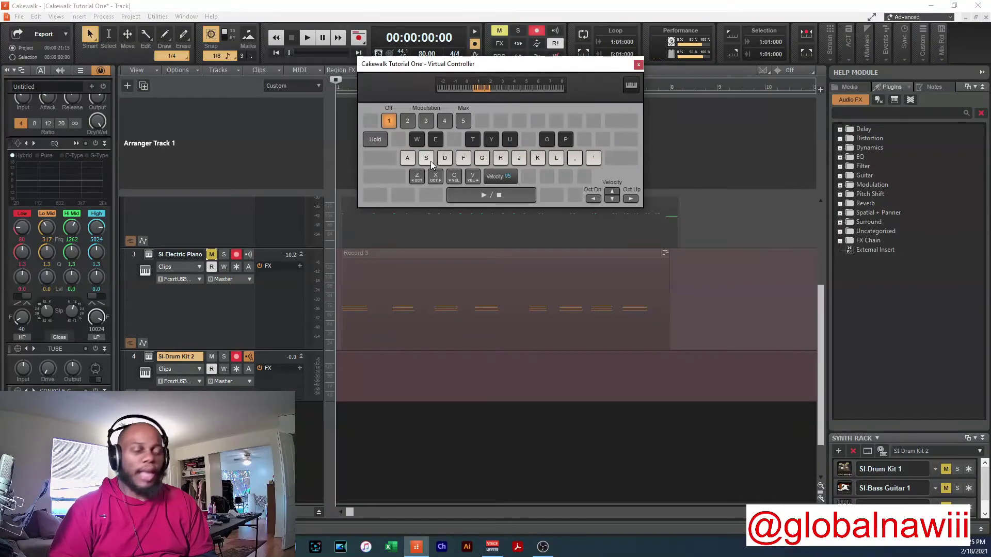
- Audition SI-Drum Kit 2 with the A, U and D notes of the virtual controller to check its response
key("a")
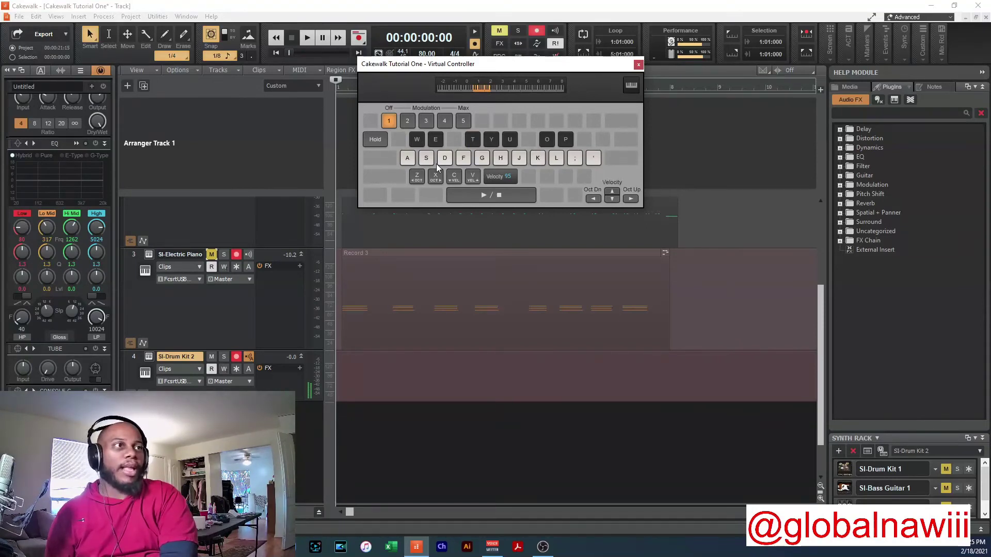
key("u")
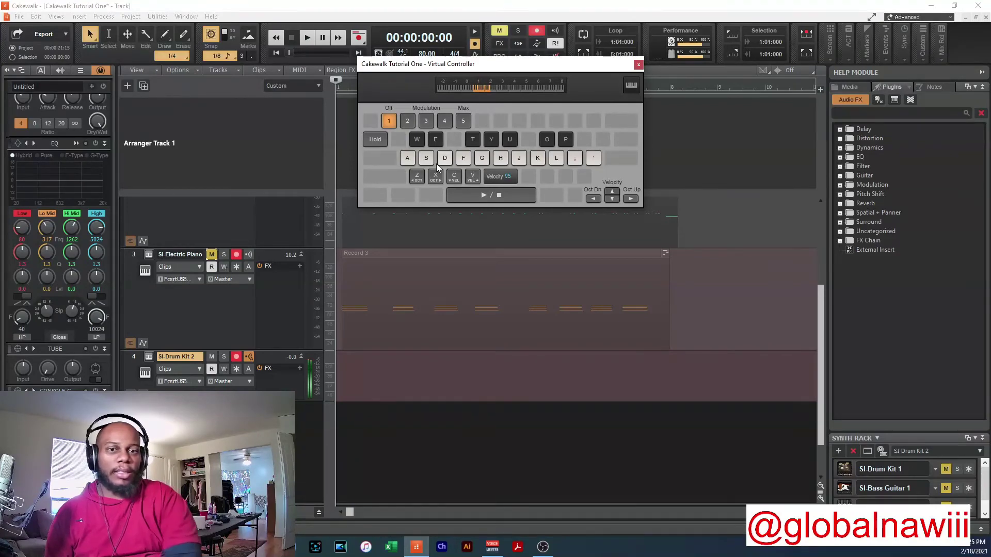
key("alt+Tab")
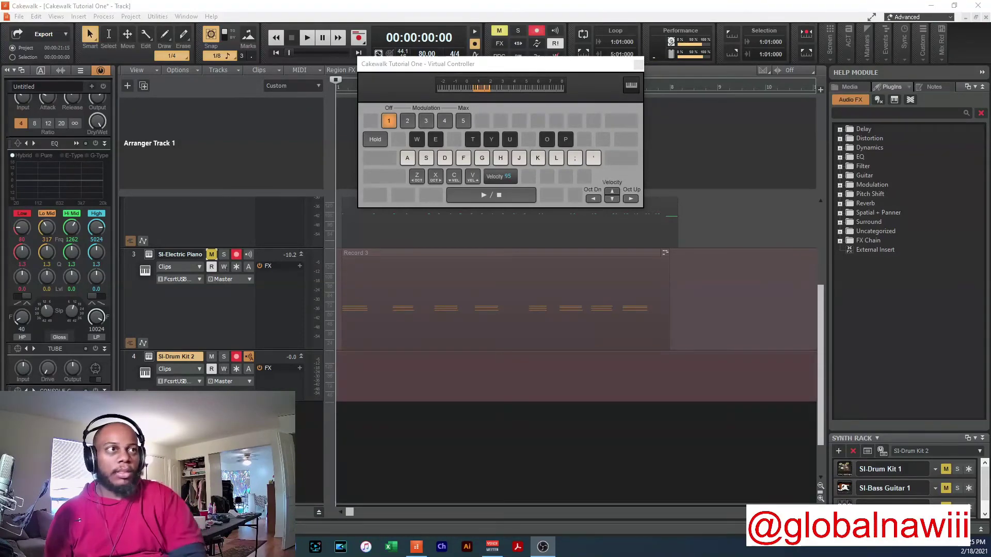
key("alt+Tab")
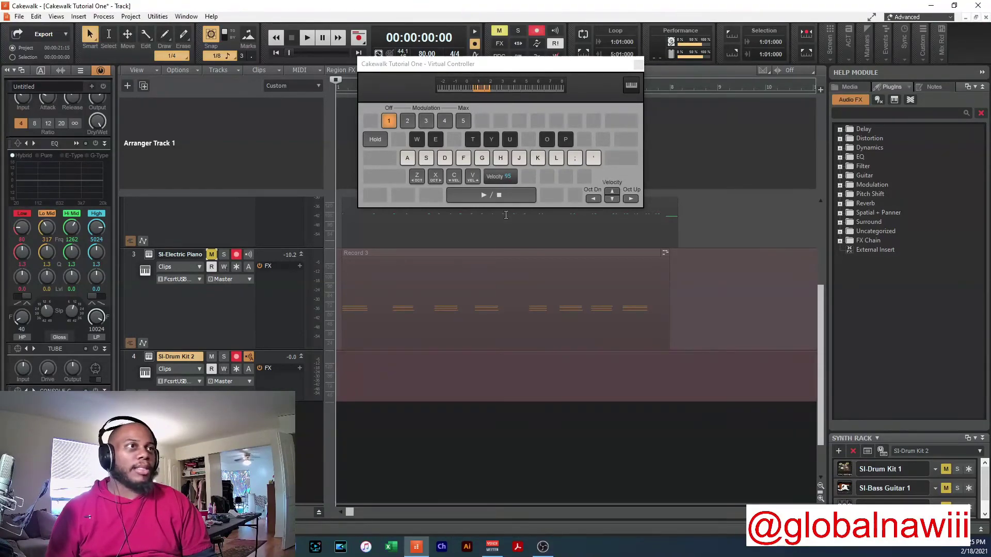
key("a")
key("d")
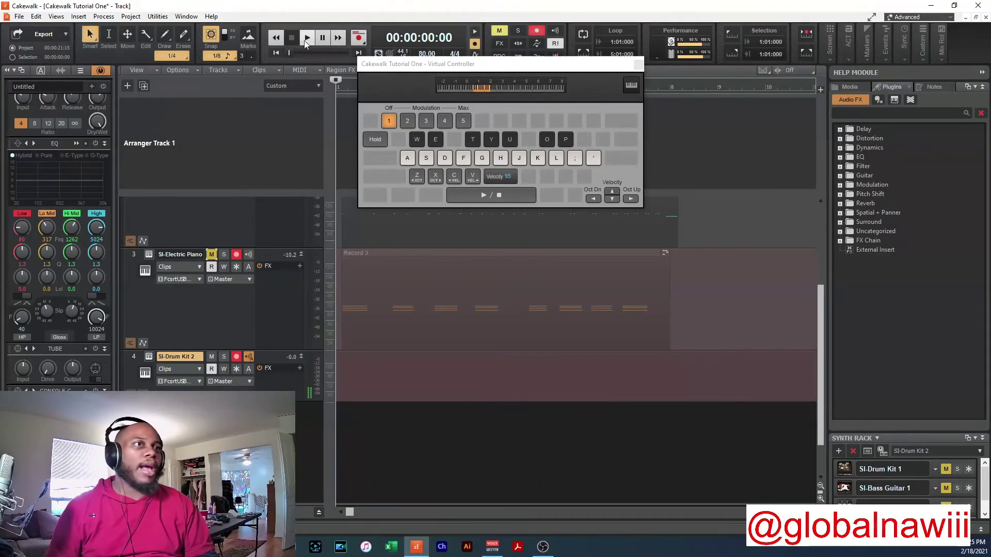
- Record a short test pattern on SI-Drum Kit 2 with the A and D notes and undo the recording
right_click(359, 39)
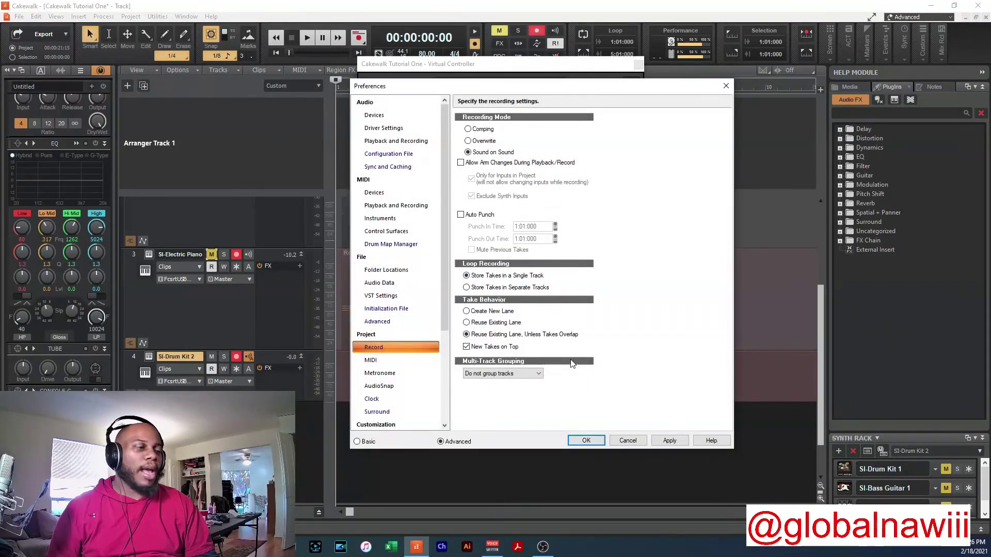
left_click(628, 440)
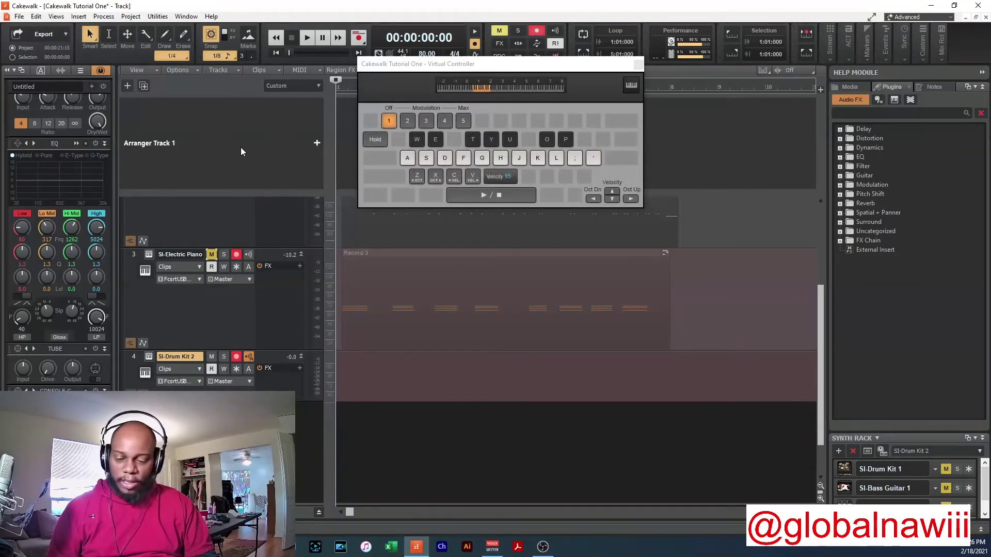
key("space")
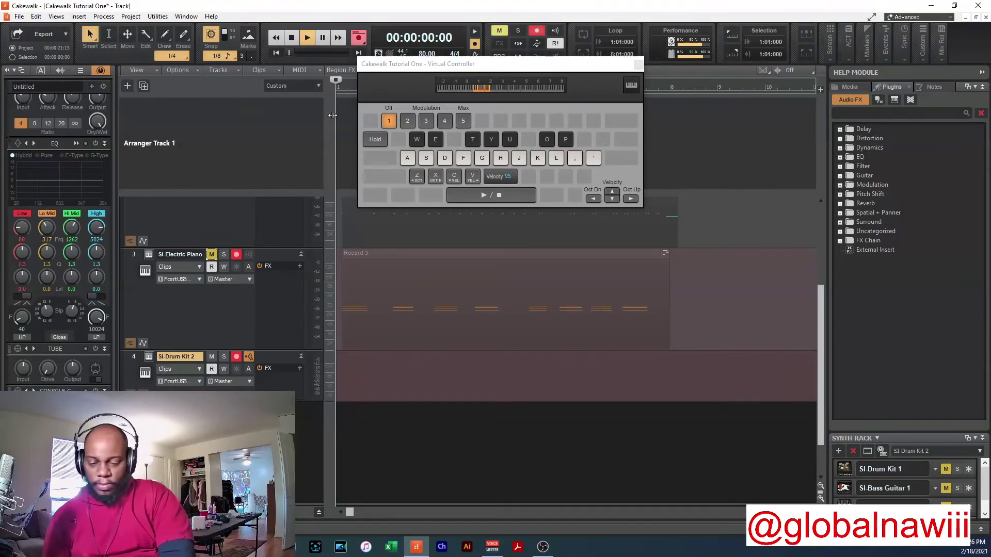
key("r")
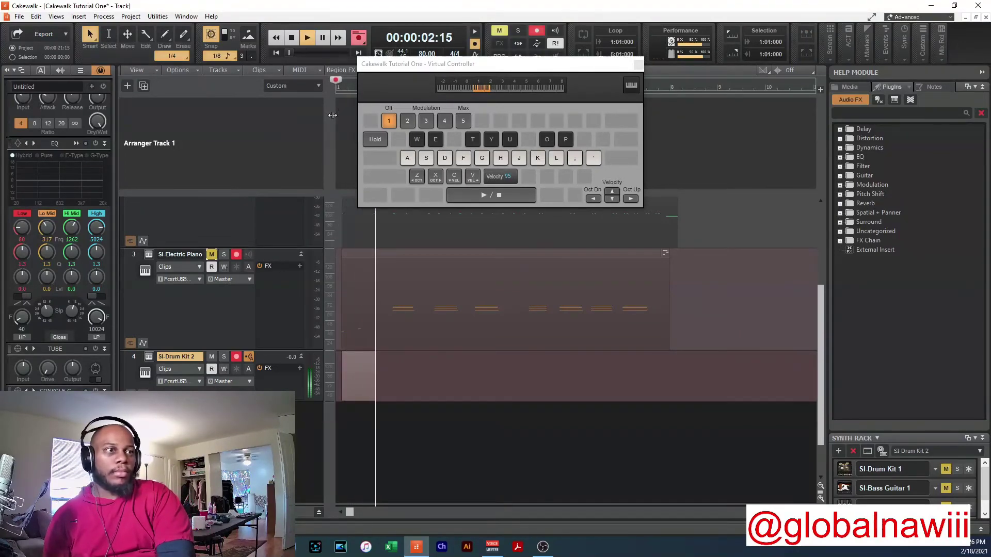
key("a")
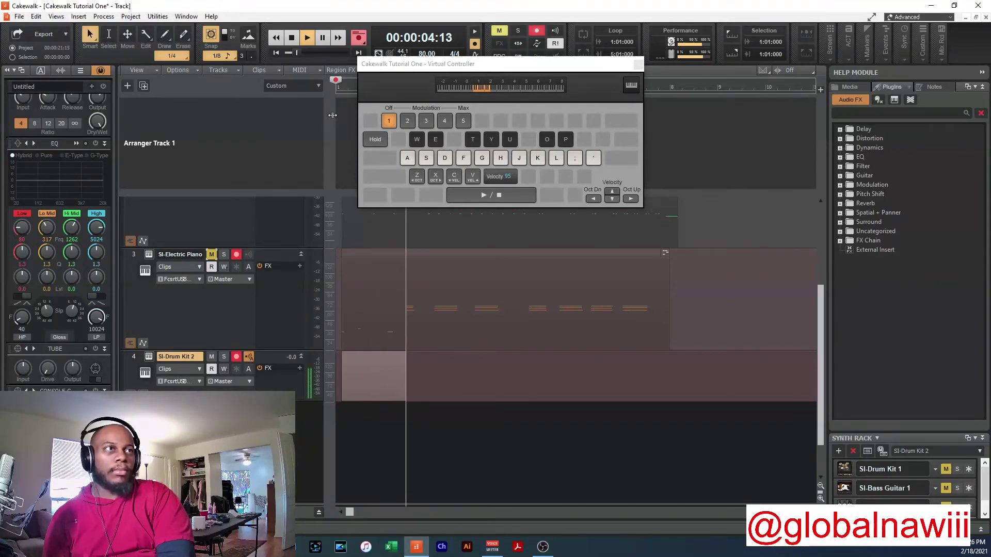
key("d")
key("a")
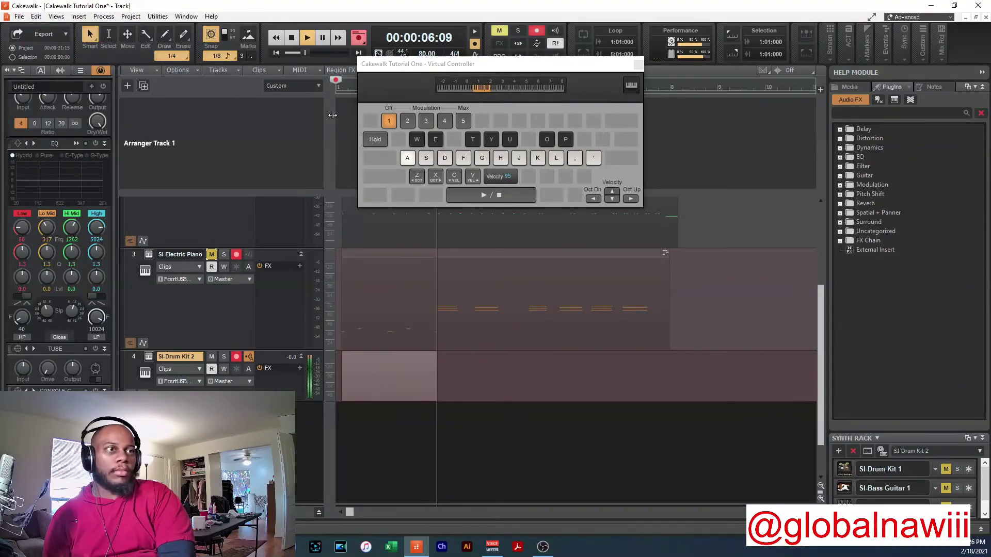
key("d")
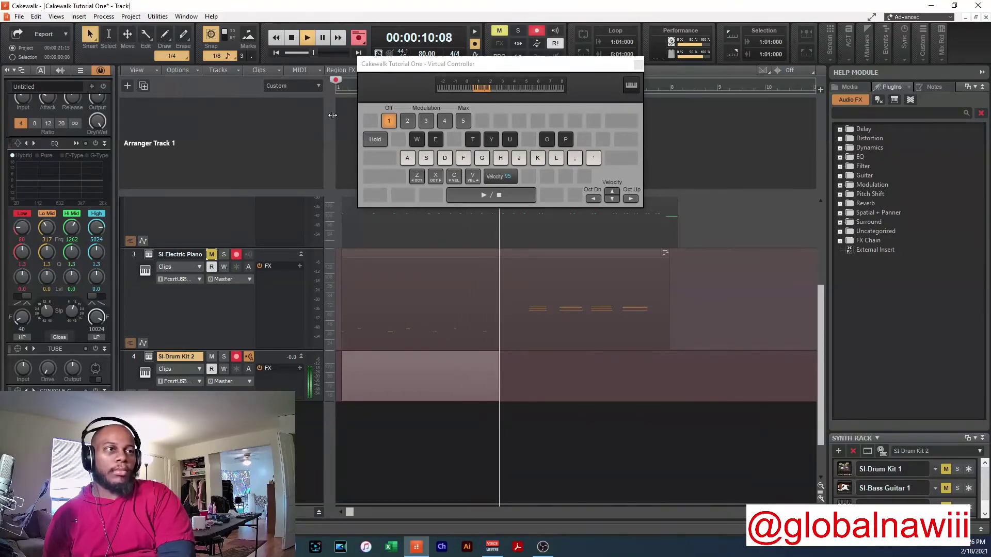
key("d")
key("space")
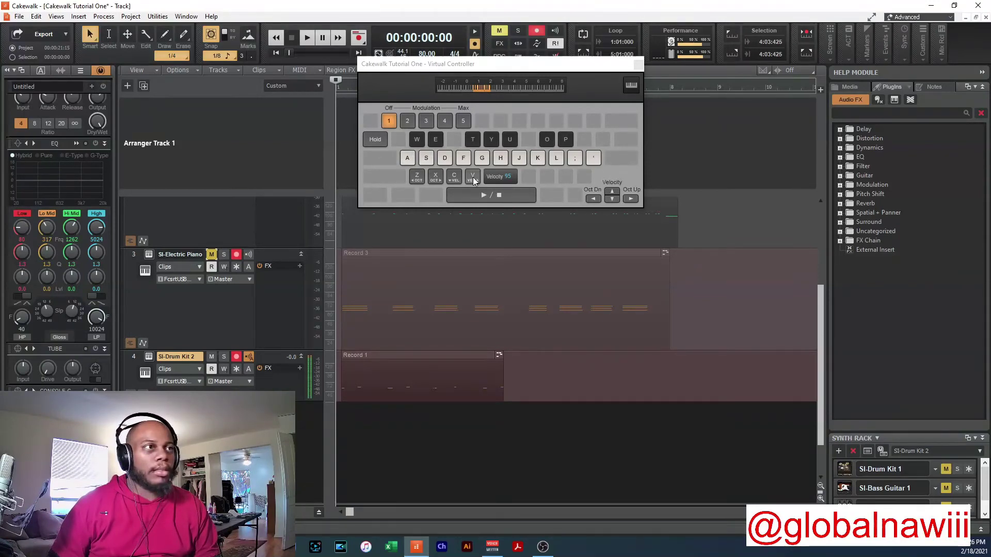
key("d")
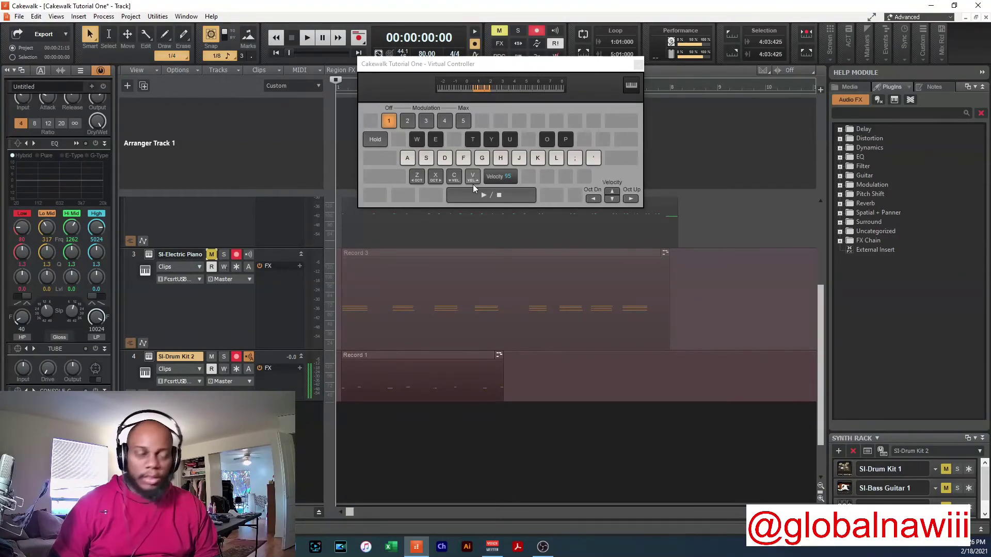
key("ctrl+z")
- Examine the MIDI device, MIDI playback, sync and audio driver preferences for latency settings, and request the ASIO panel
left_click(36, 16)
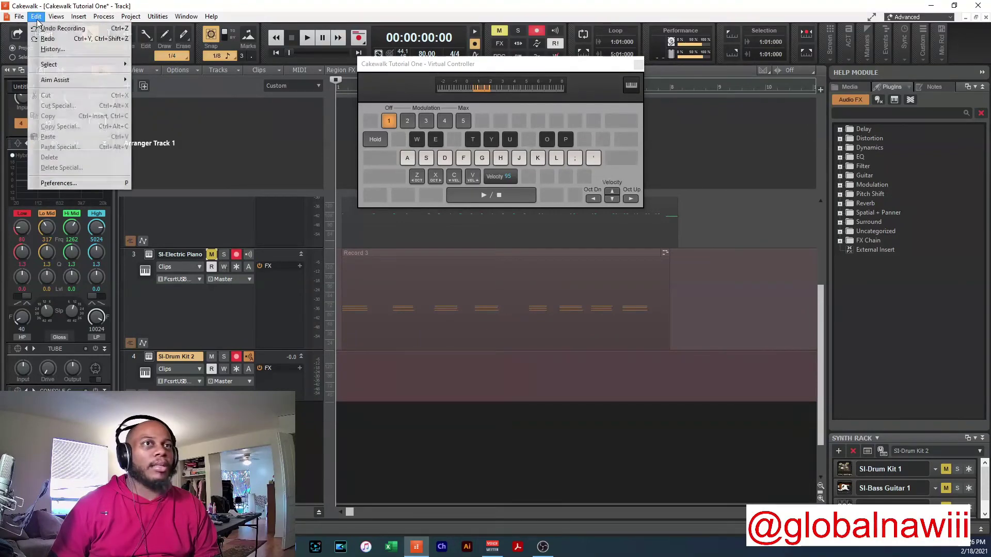
left_click(58, 183)
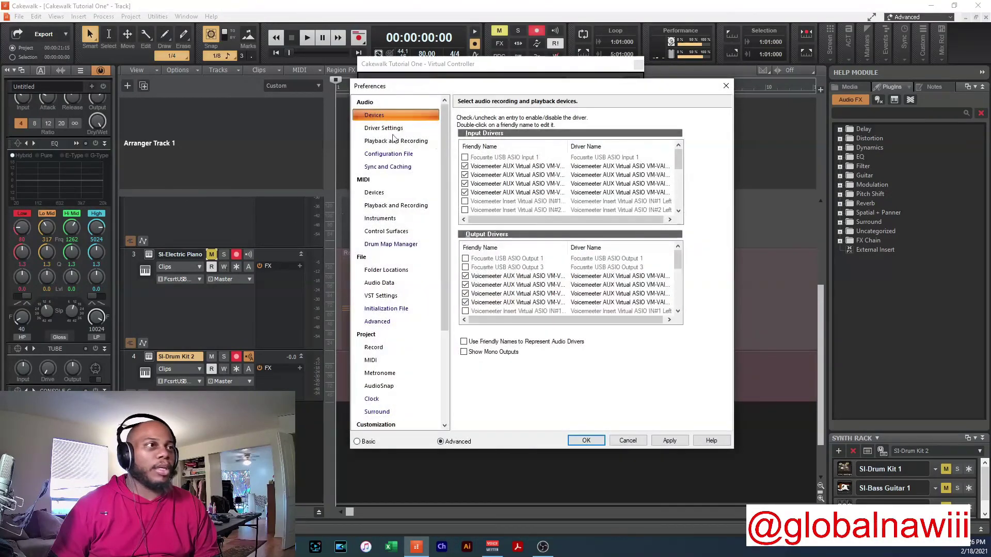
left_click(392, 192)
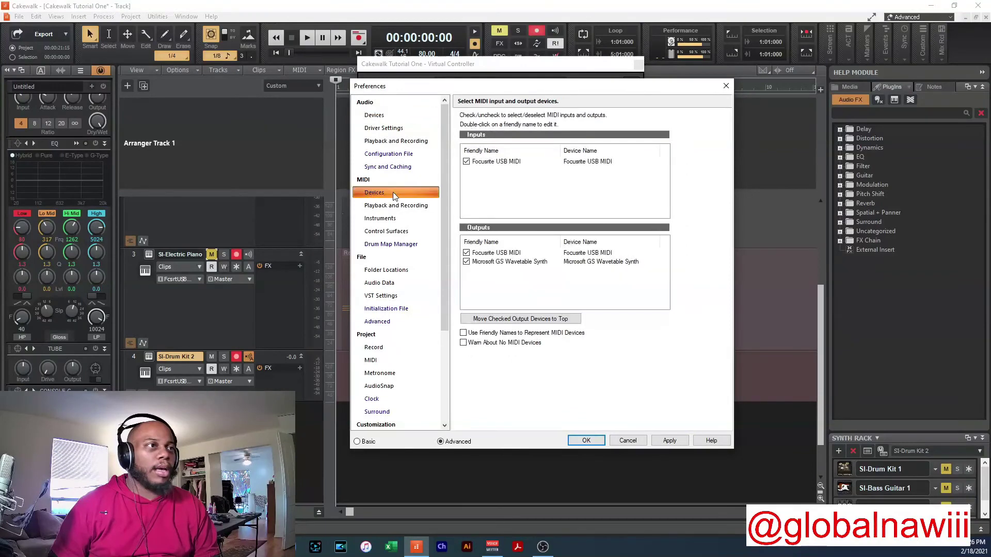
left_click(395, 206)
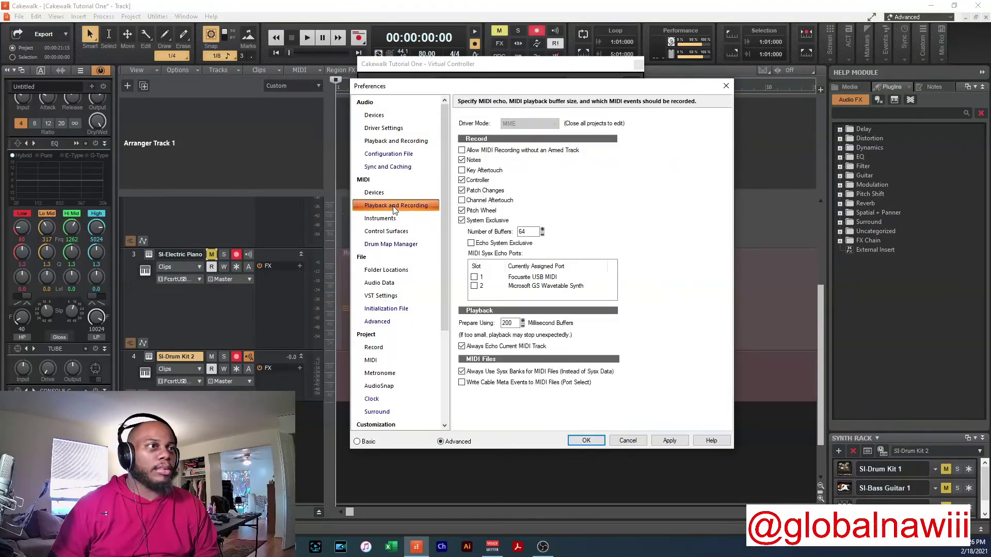
left_click(391, 167)
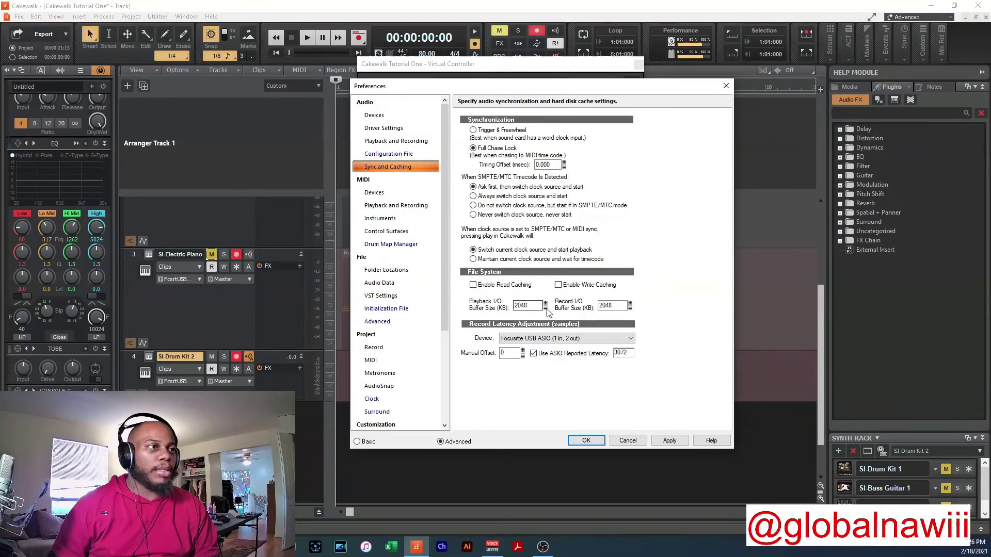
left_click(403, 139)
left_click(400, 131)
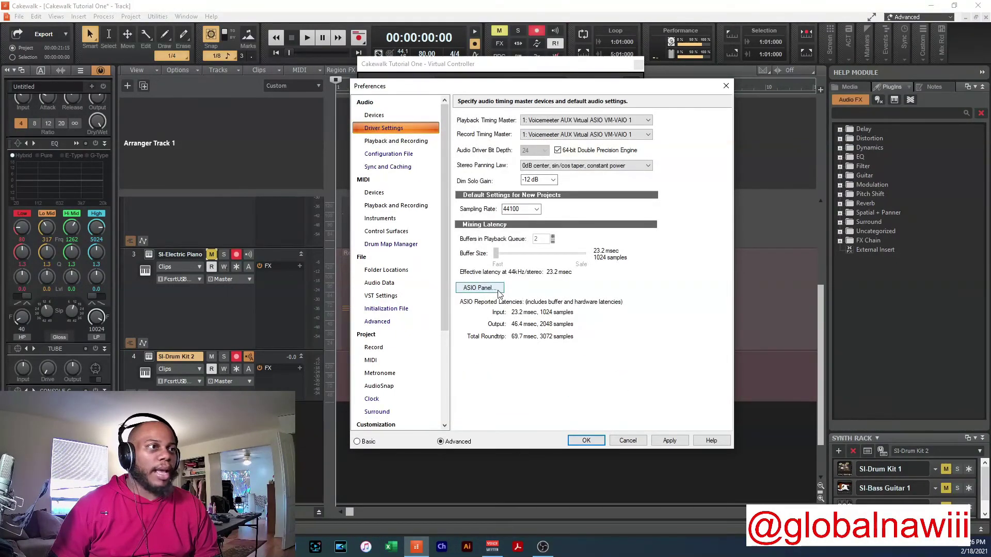
left_click(499, 294)
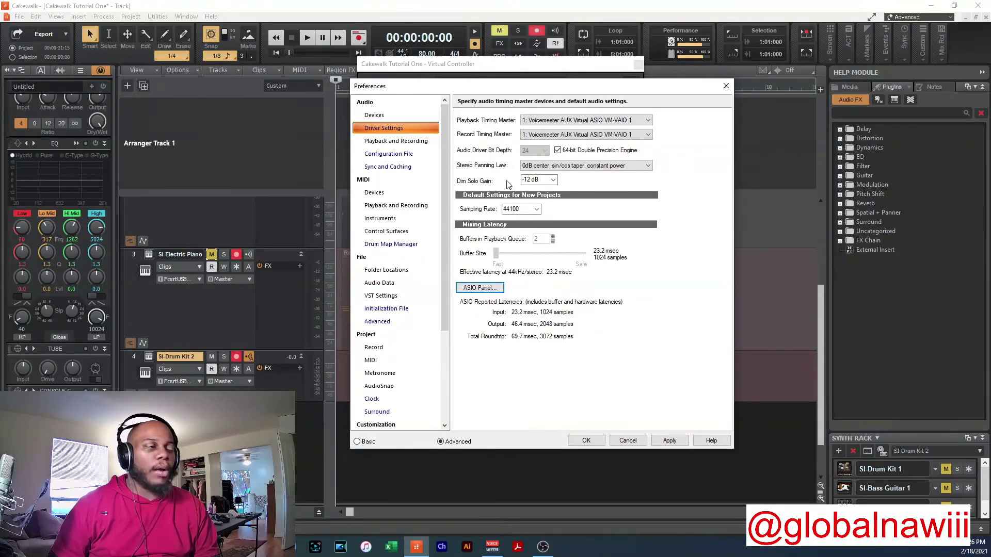
left_click(479, 293)
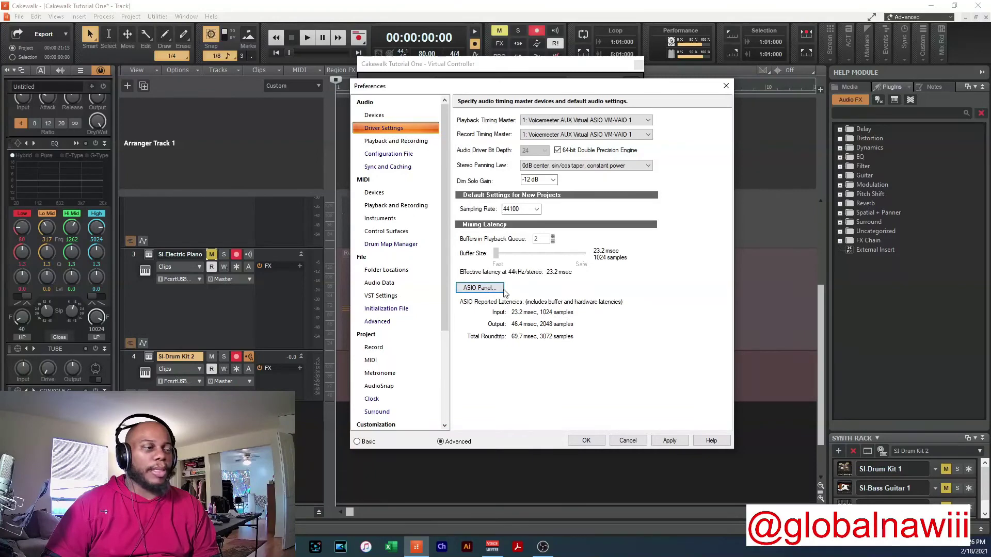
- Switch to Voicemeeter Banana, set the ASIO buffering to 512 samples in its system settings and close them
left_click(494, 551)
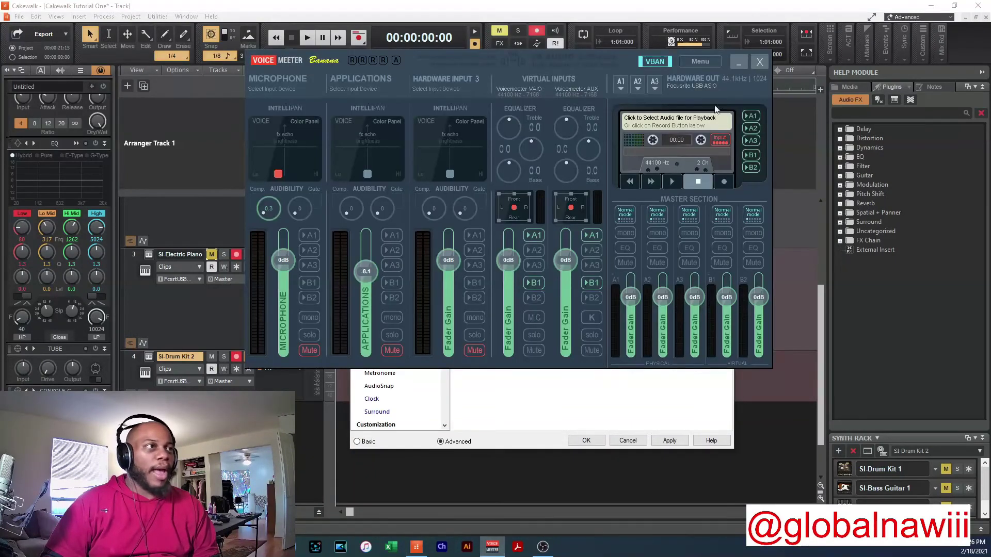
left_click(701, 61)
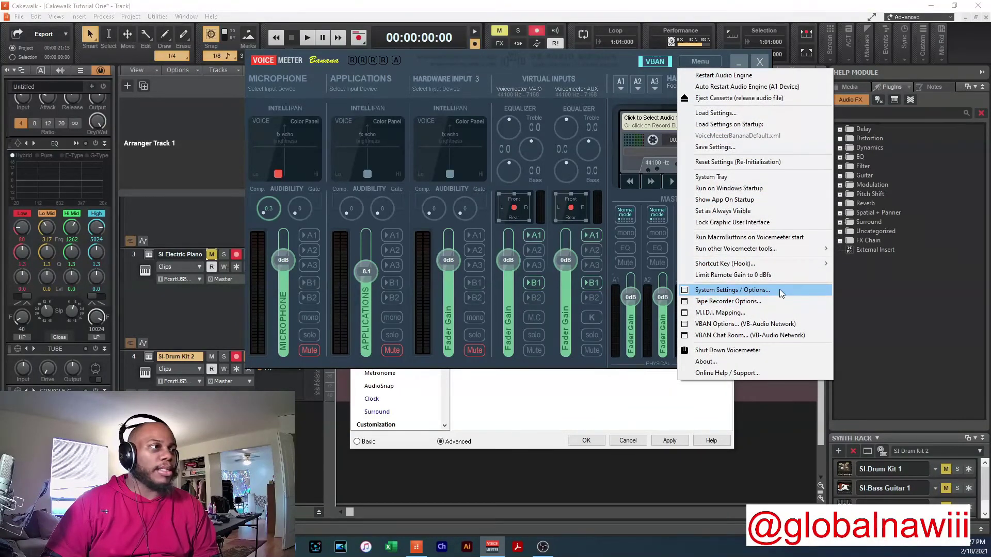
left_click(737, 292)
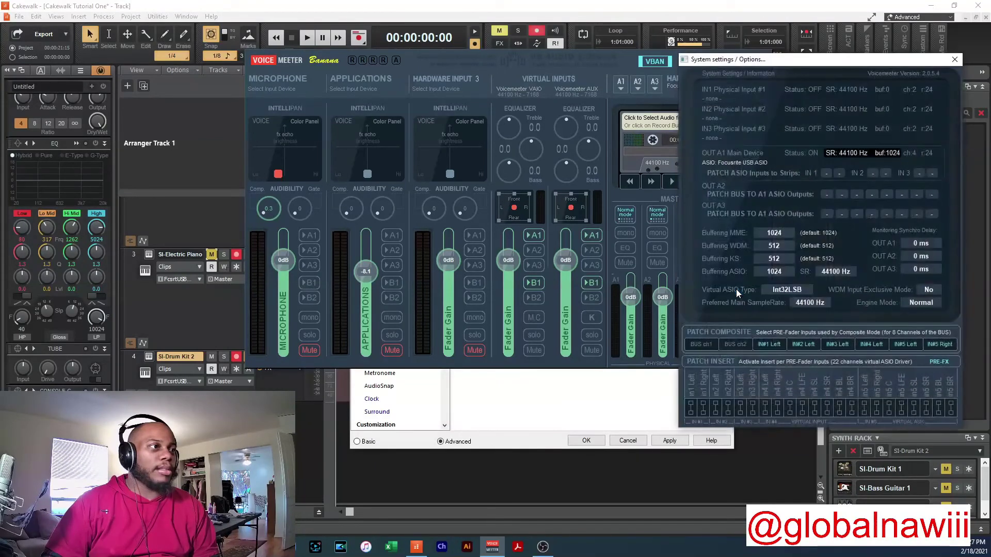
left_click(787, 273)
left_click(567, 320)
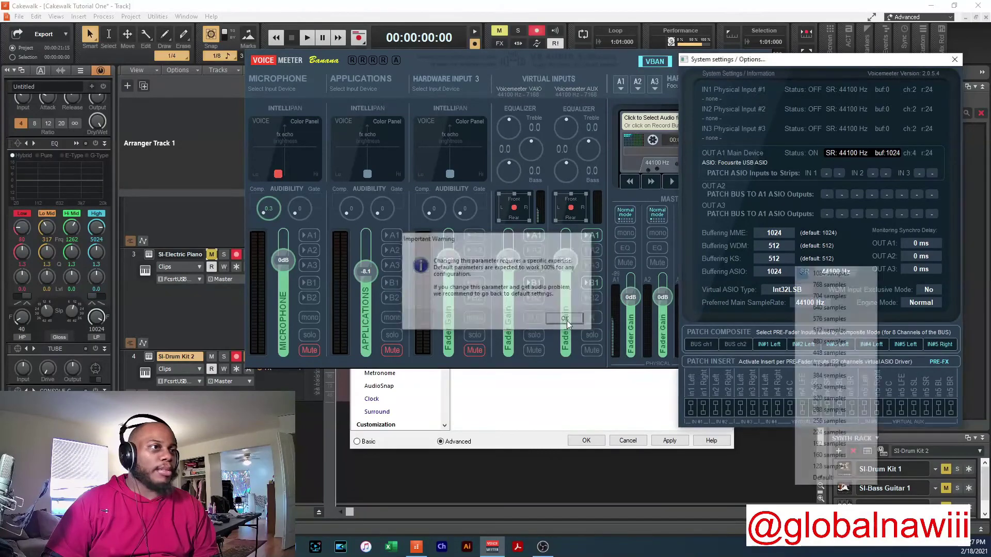
left_click(836, 331)
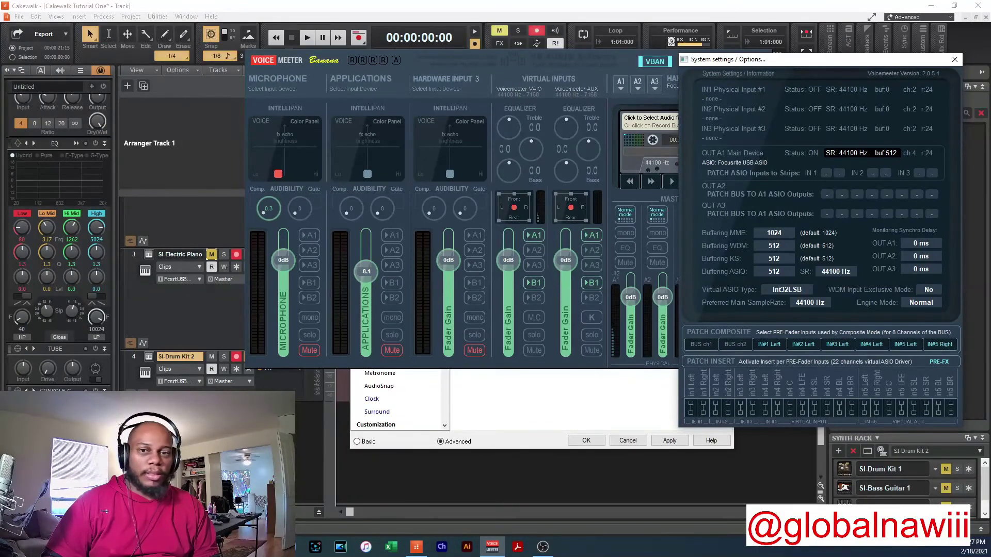
left_click(301, 351)
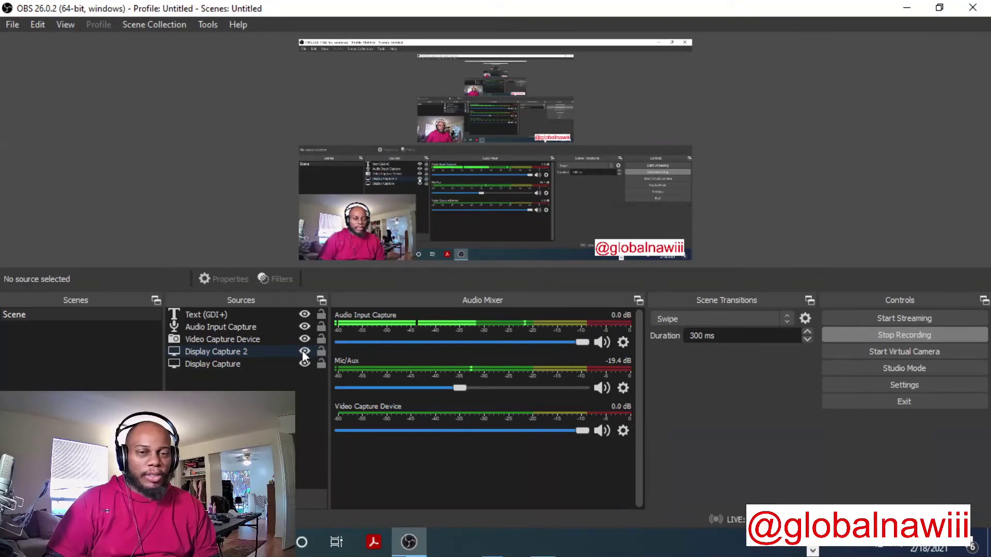
left_click(302, 351)
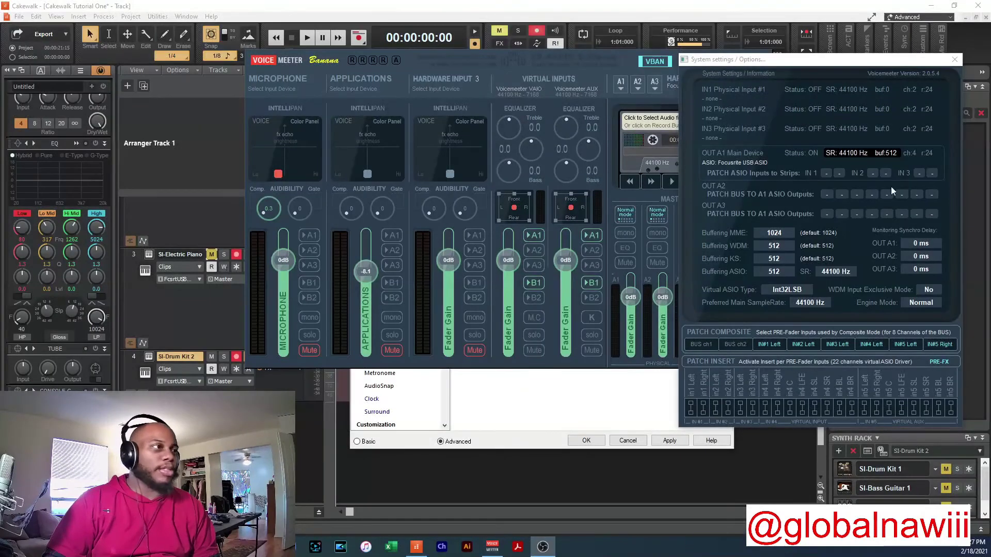
left_click(956, 60)
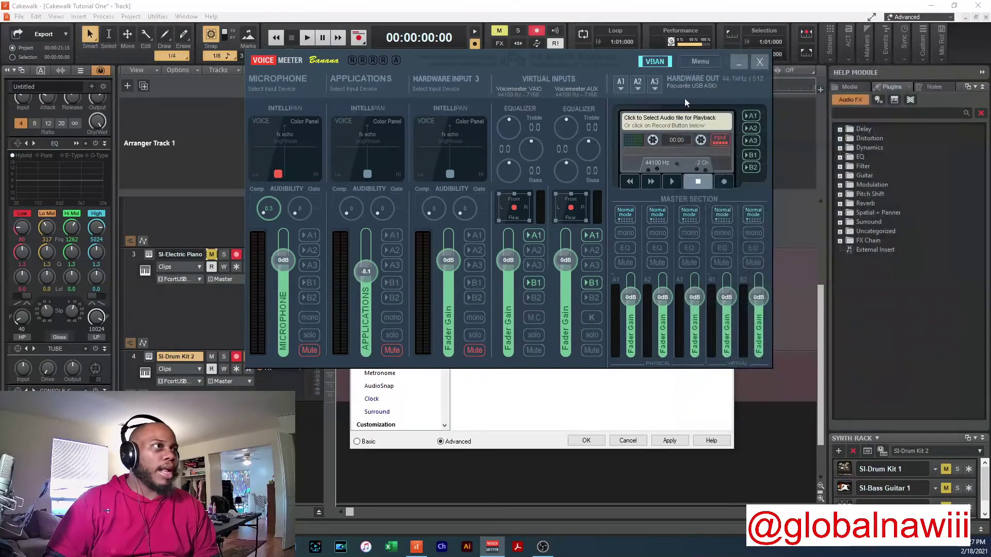
- Return to the Cakewalk preferences, apply the audio driver settings and close the preferences
left_click(734, 64)
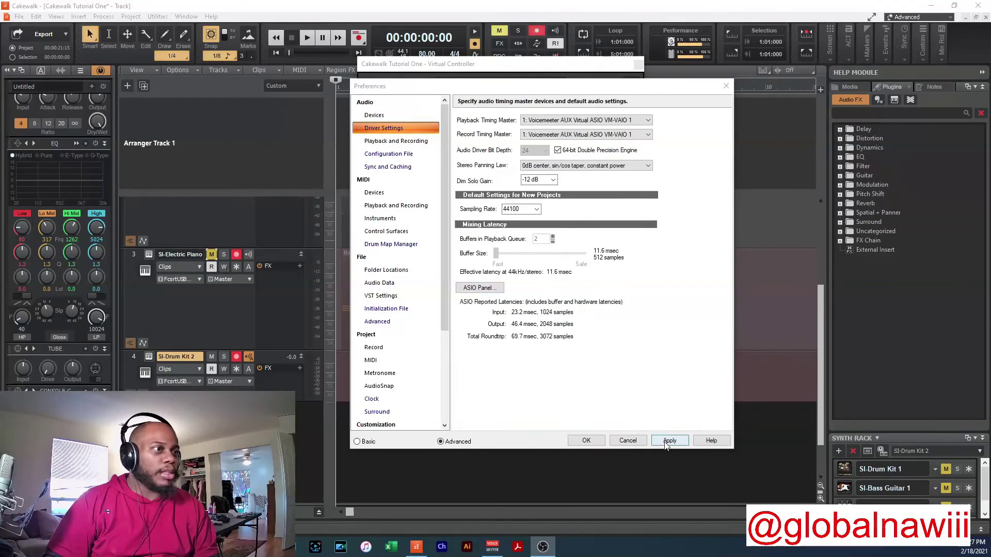
left_click(586, 440)
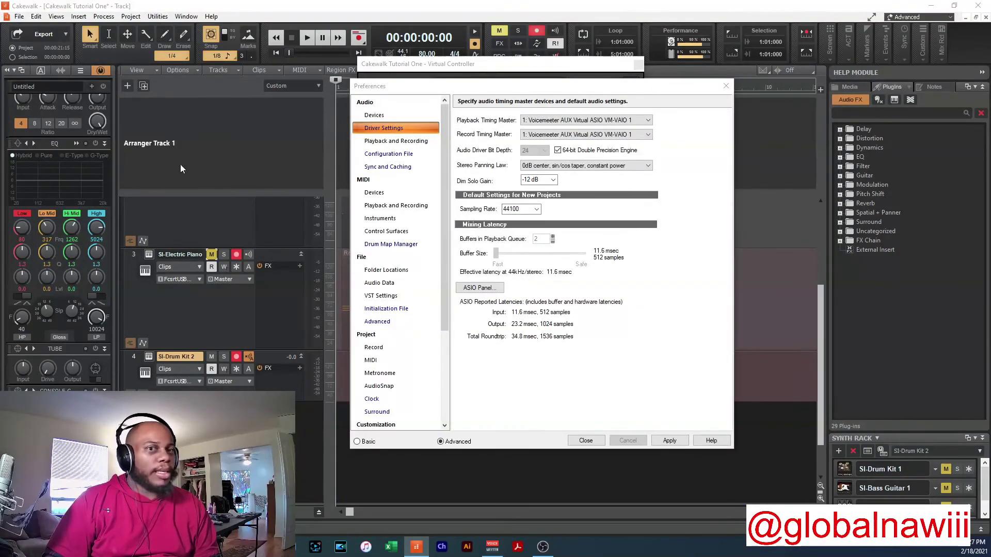
left_click(587, 441)
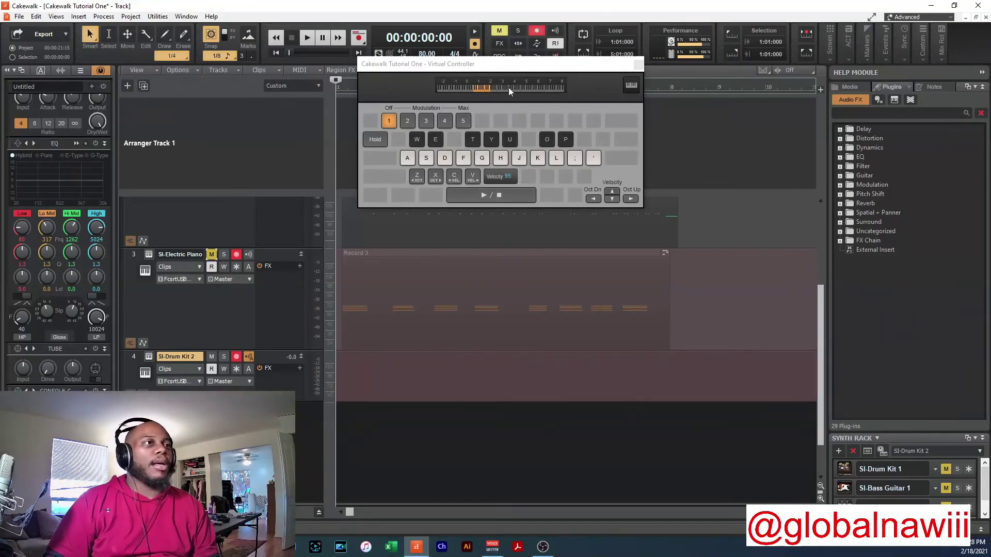
- Test the drum sound briefly and record a pattern of about 20 seconds on SI-Drum Kit 2 using the virtual controller's A and T notes
key("s")
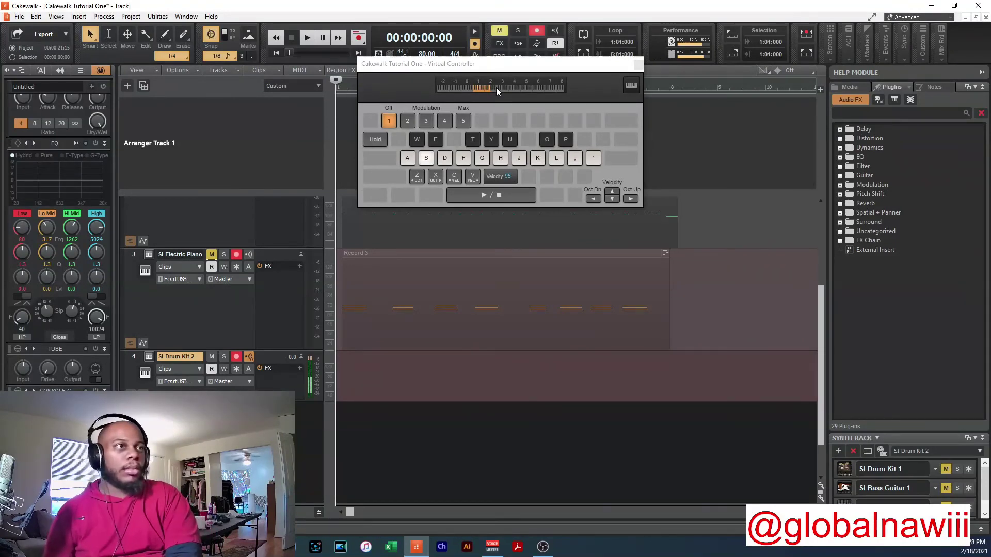
key("a")
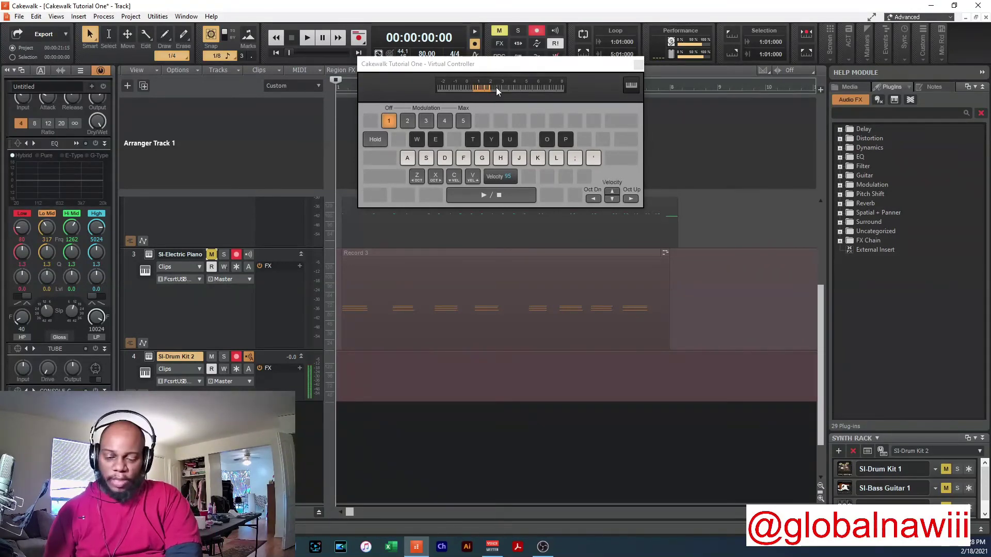
key("r")
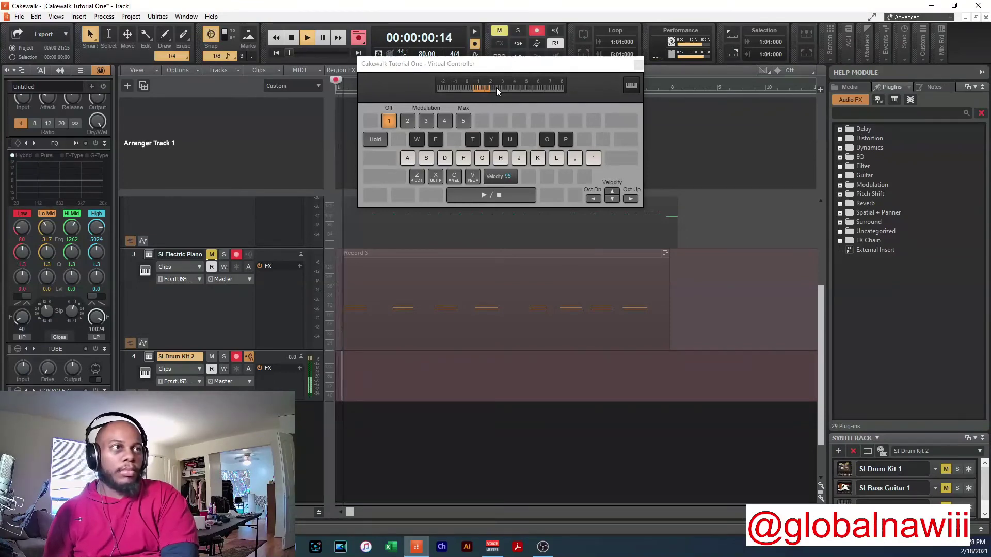
key("t")
key("t")
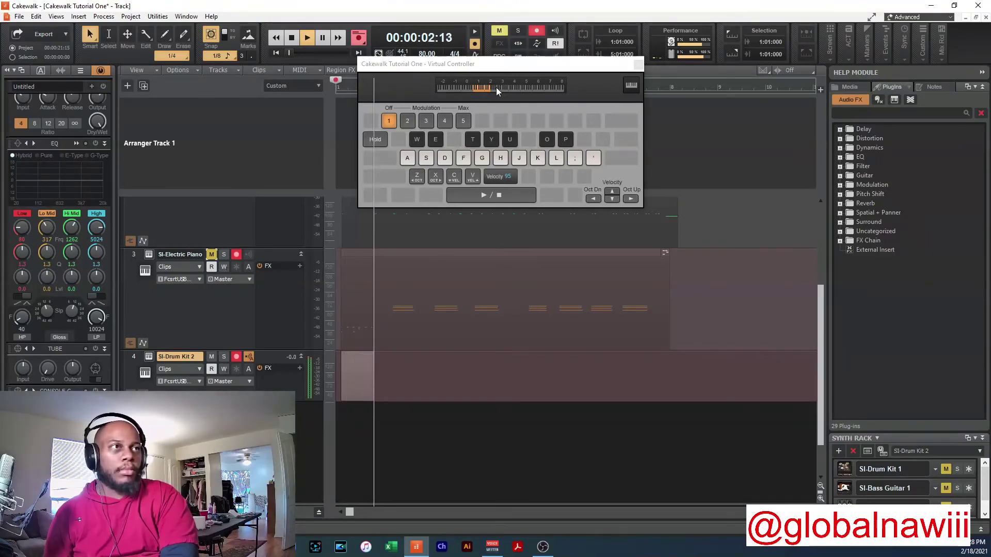
key("t")
key("t")
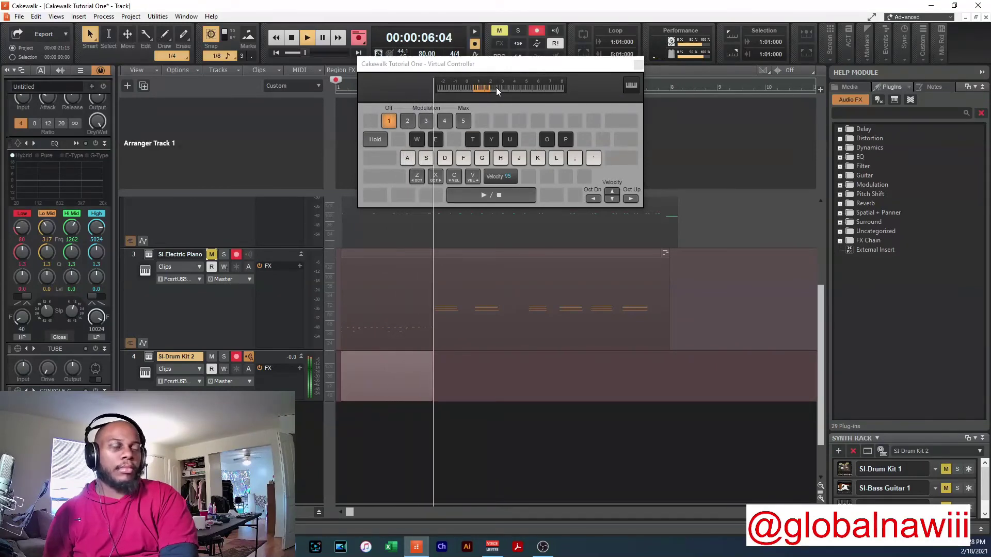
key("t")
key("t")
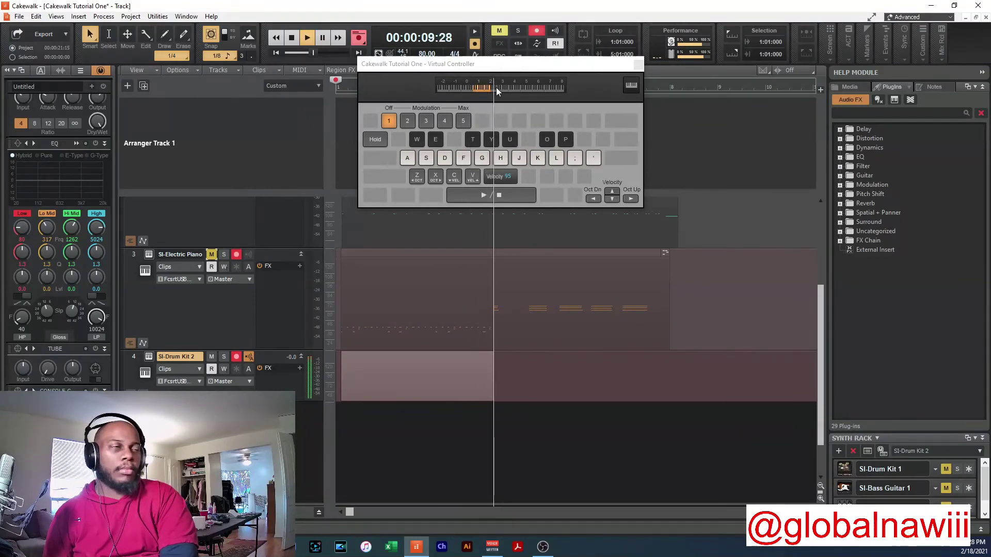
key("t")
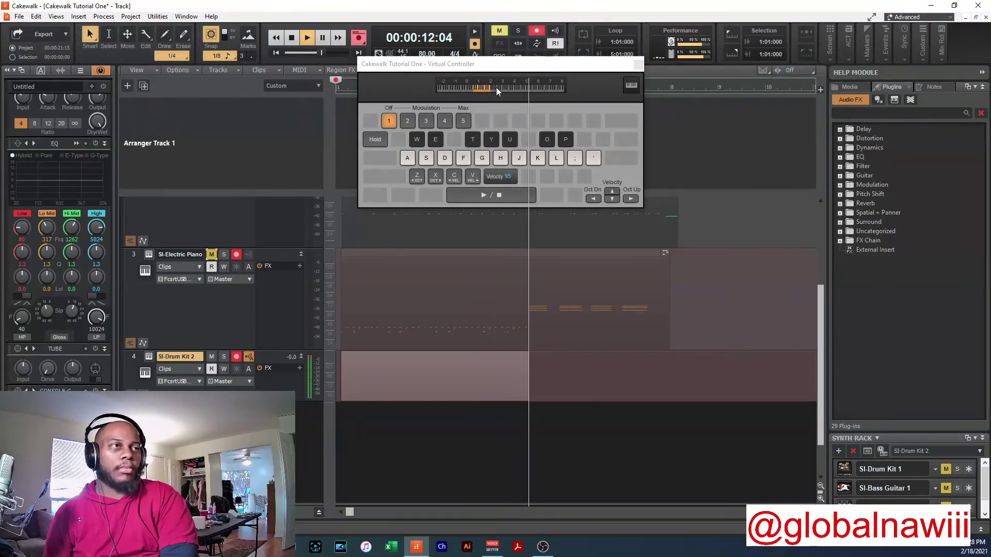
key("a")
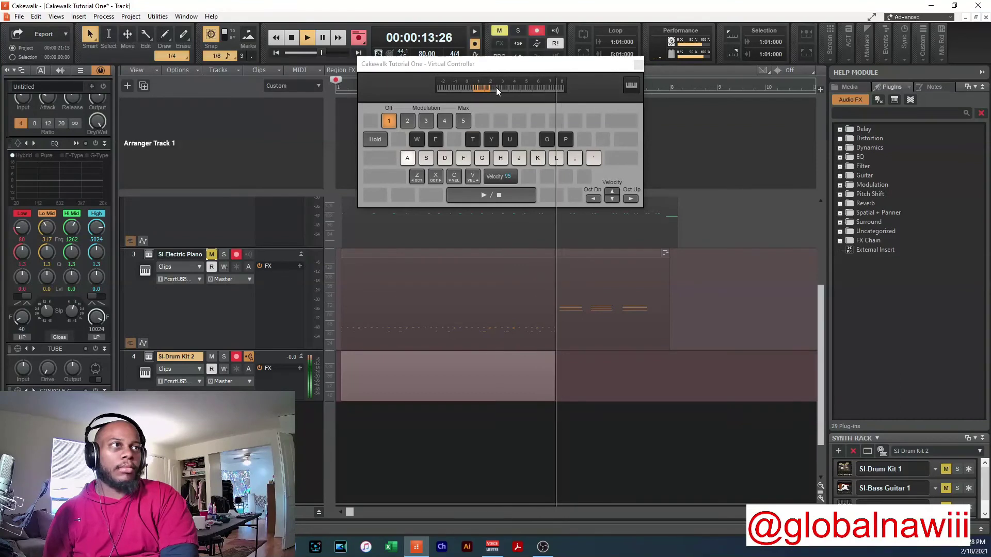
key("t")
key("t")
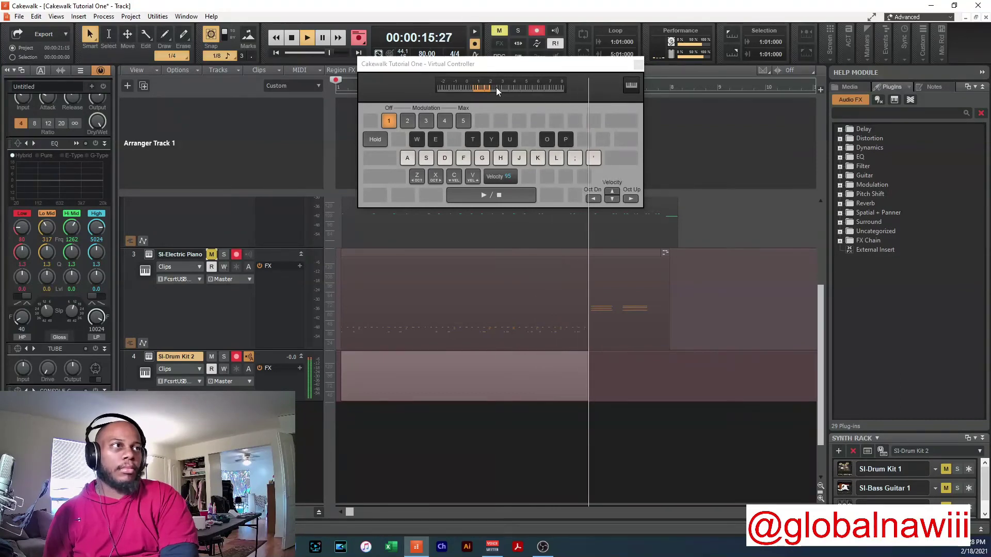
key("t")
key("a")
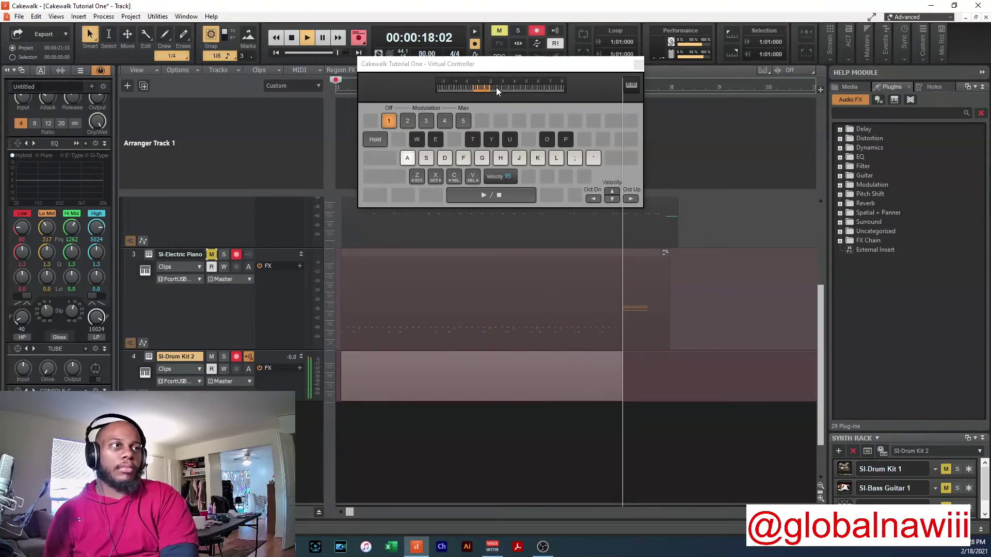
key("t")
key("t")
key("a")
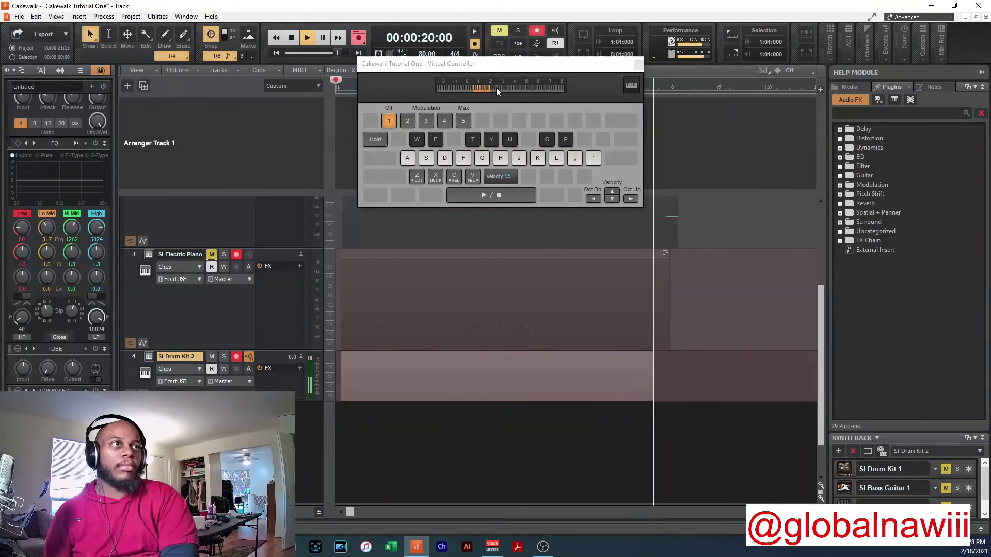
key("t")
key("space")
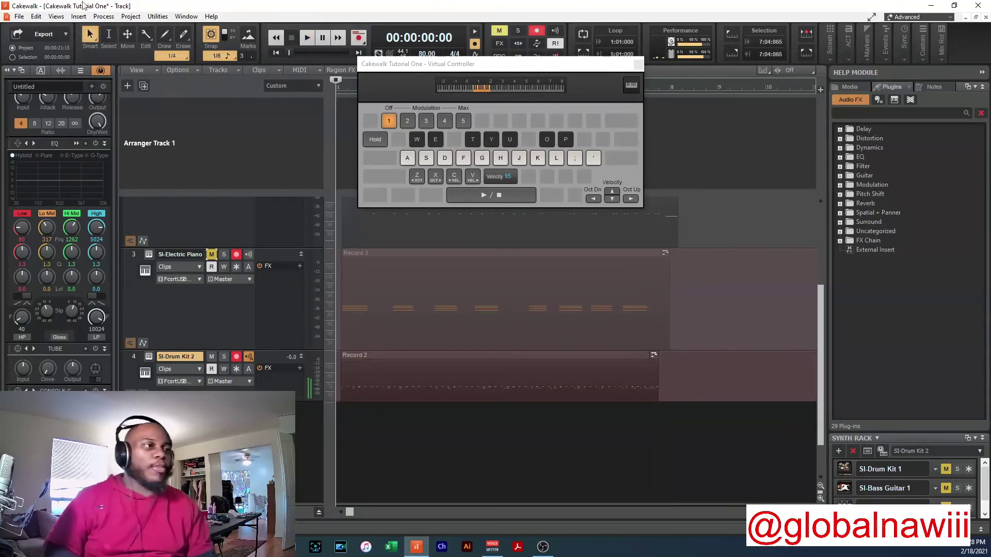
- Move the recorded SI-Drum Kit 2 clip to the very start of the timeline and play part of it back
left_click(496, 357)
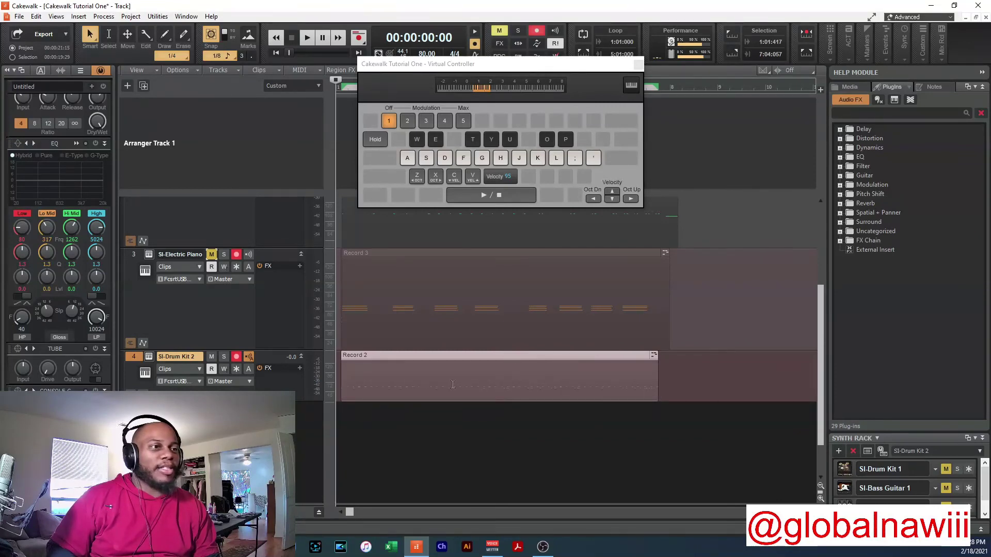
left_click_drag(451, 355, 390, 362)
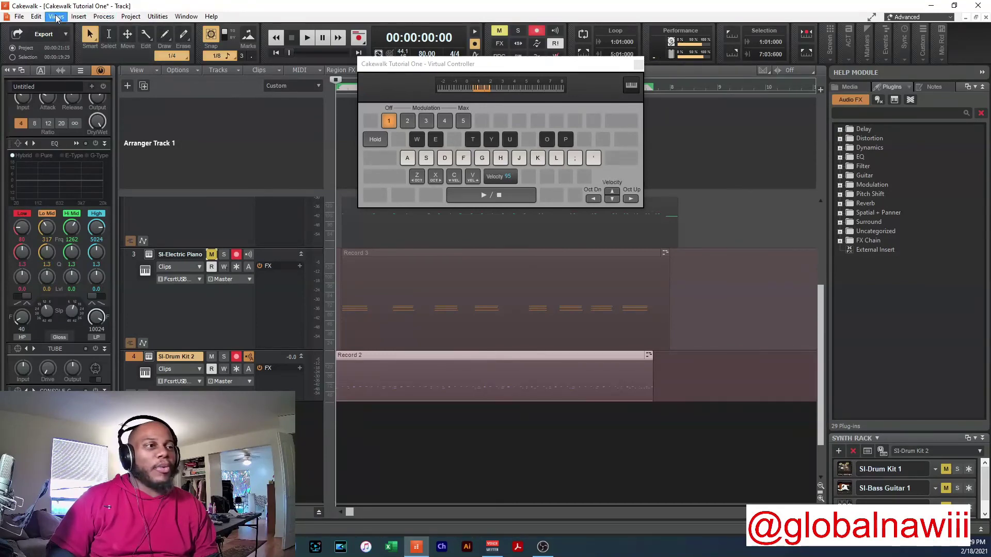
key("space")
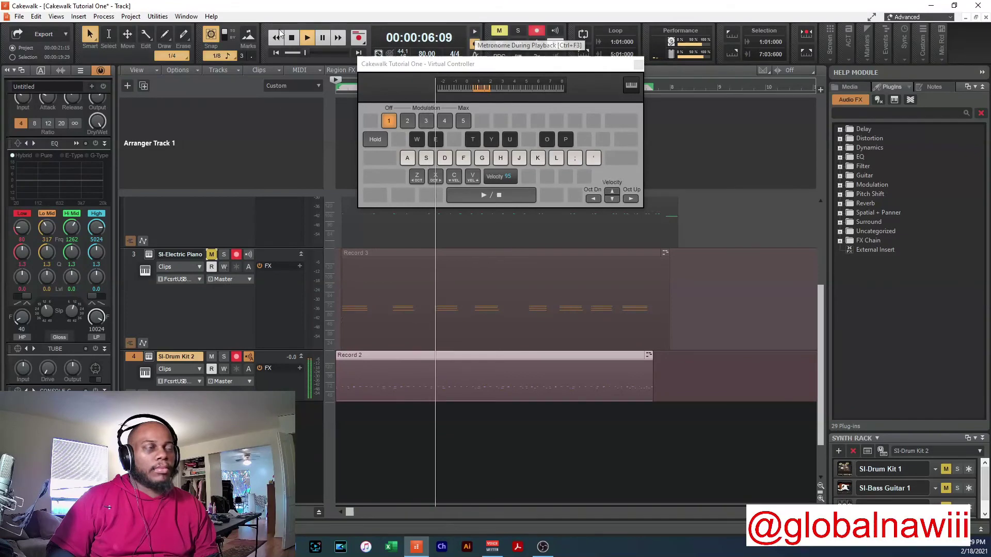
key("space")
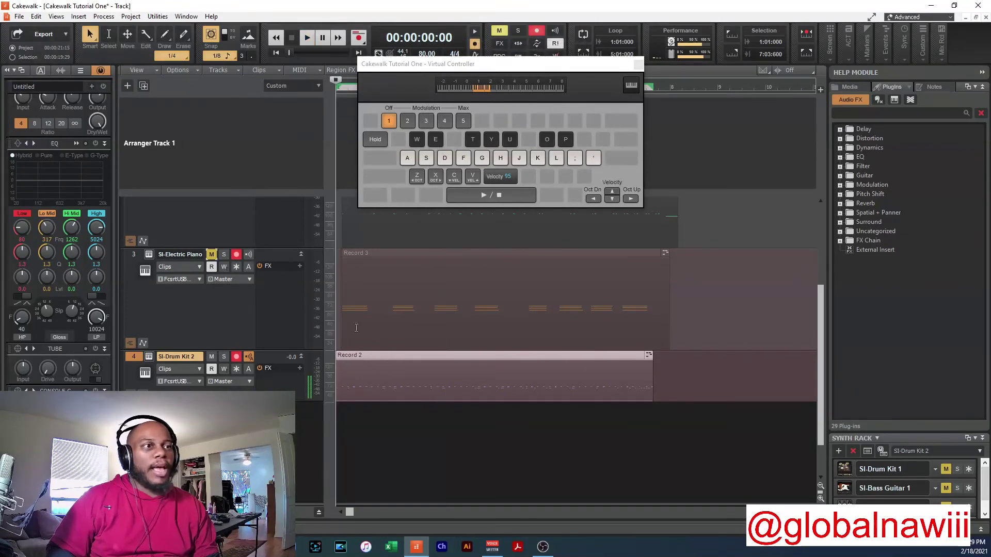
left_click(103, 16)
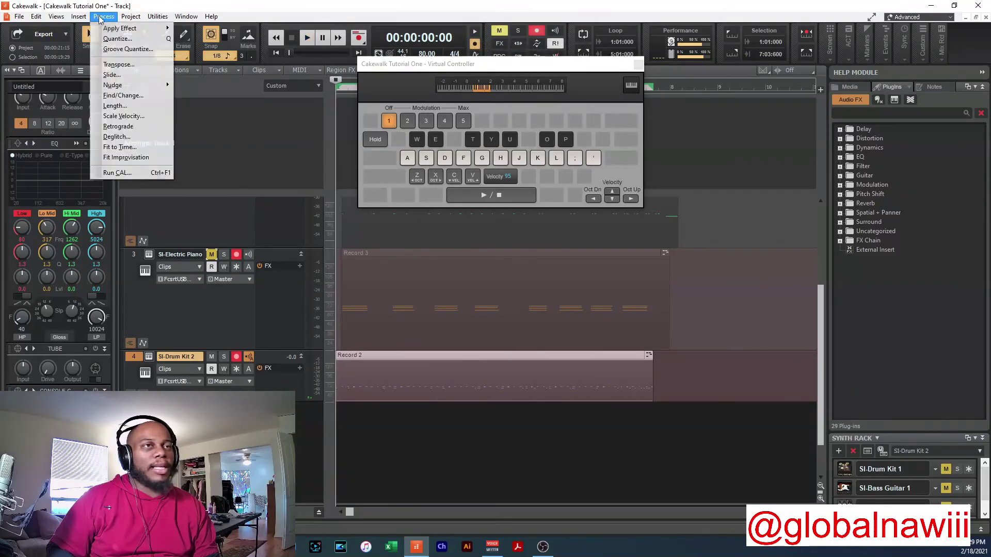
left_click(145, 38)
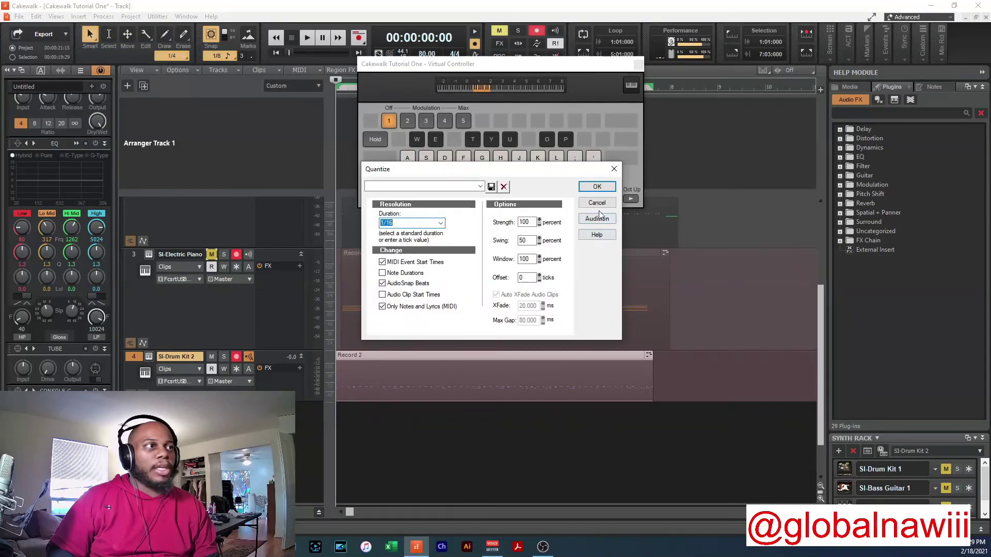
left_click(597, 202)
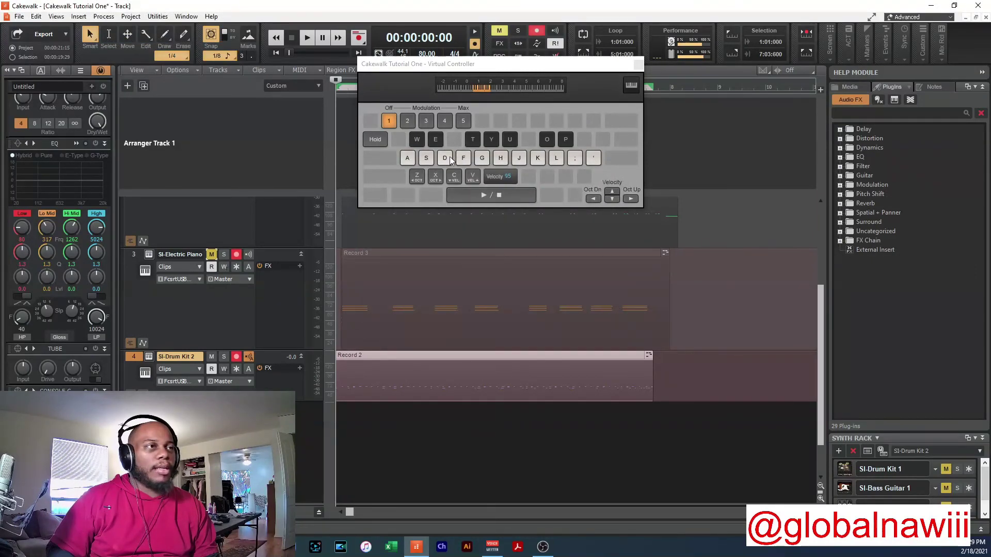
- Quantize the drum clip to 1/16 at 100 percent strength, with note durations included in the change
left_click(102, 17)
left_click(119, 39)
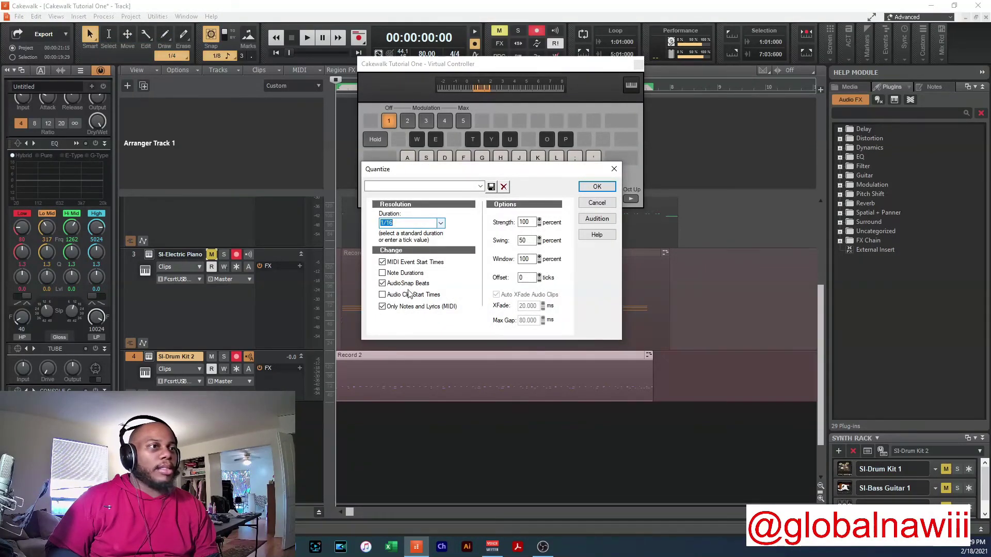
left_click(411, 274)
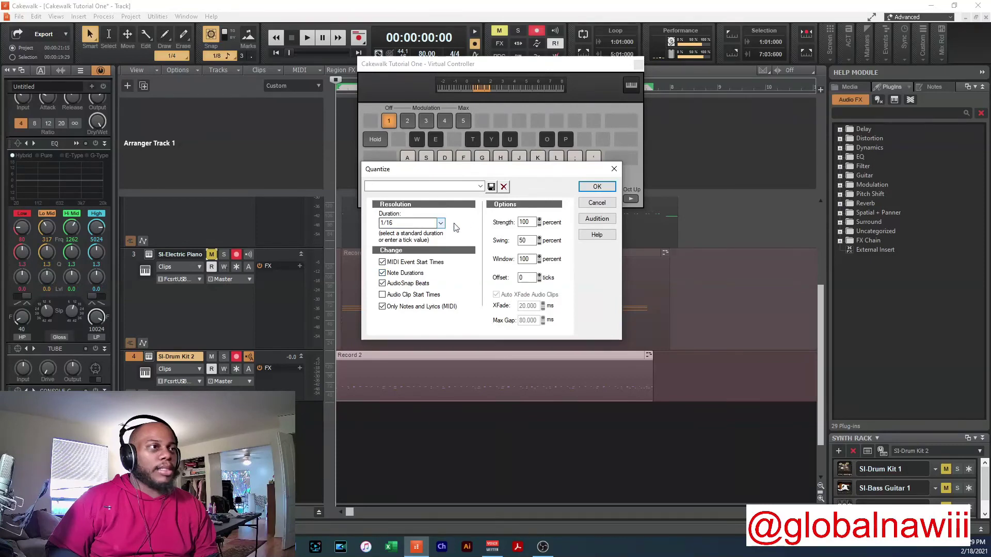
left_click(597, 187)
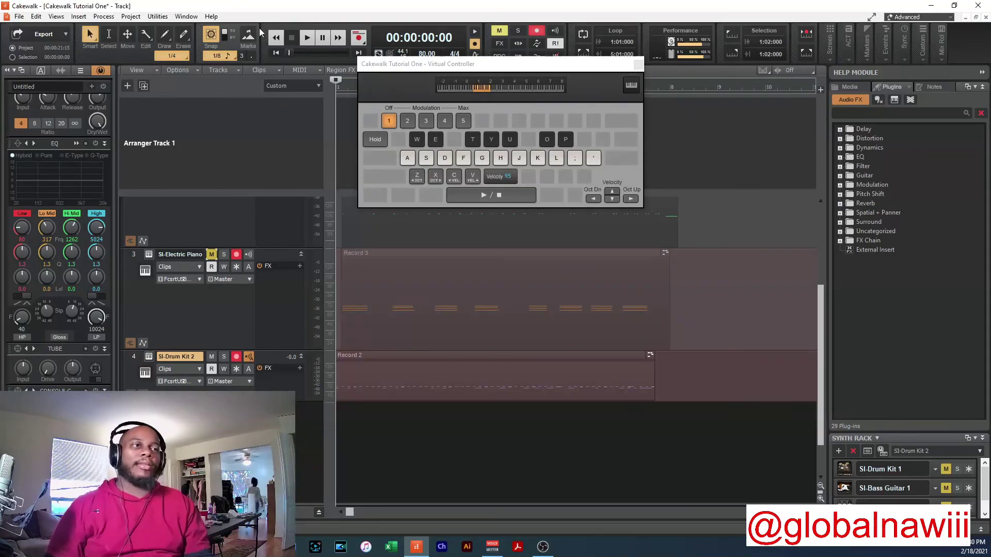
- Play back the quantized drum clip to check its timing, and stop playback
key("space")
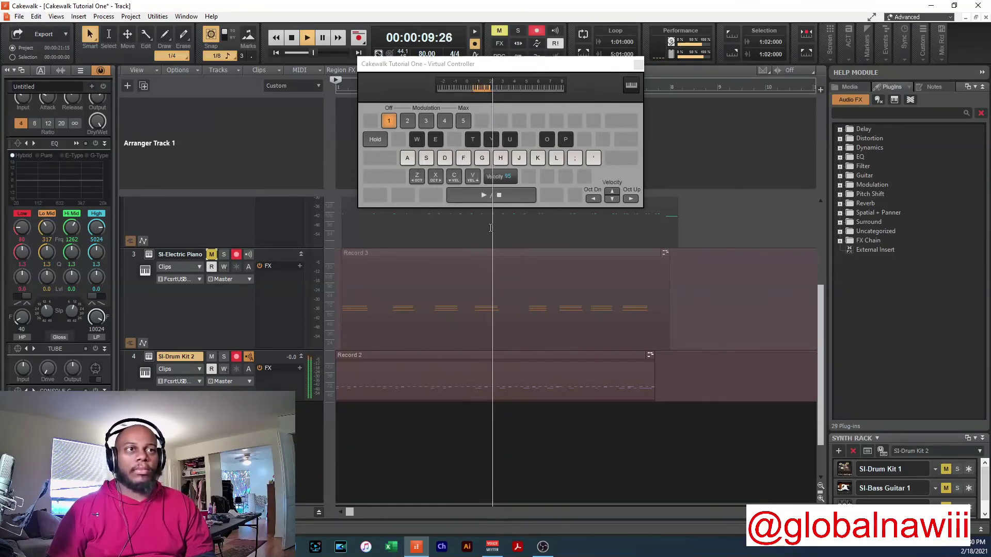
key("space")
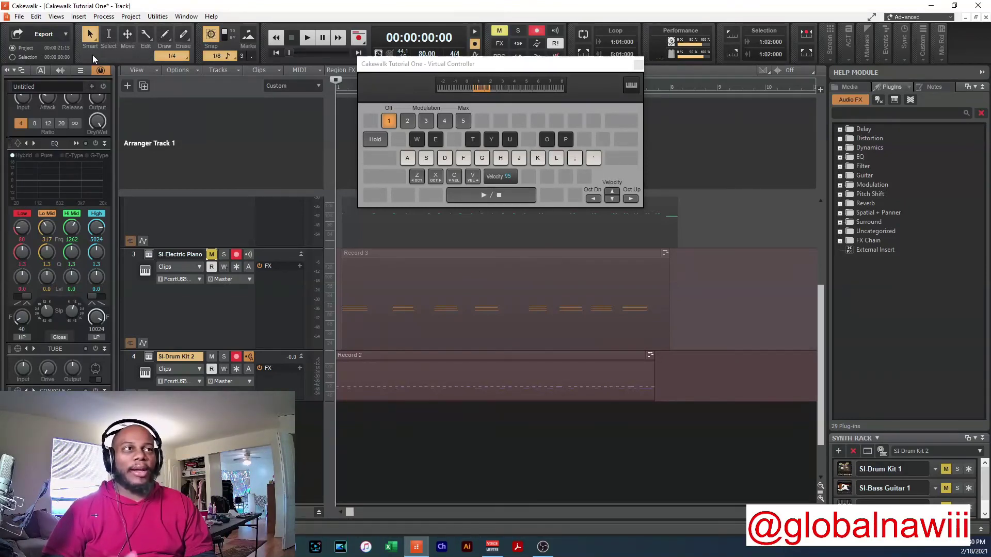
left_click(421, 487)
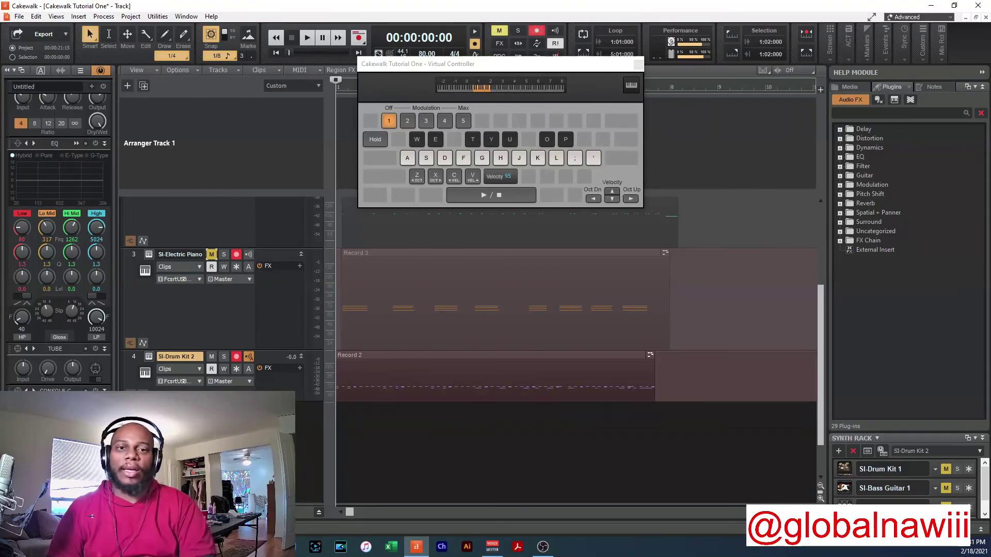
left_click(308, 37)
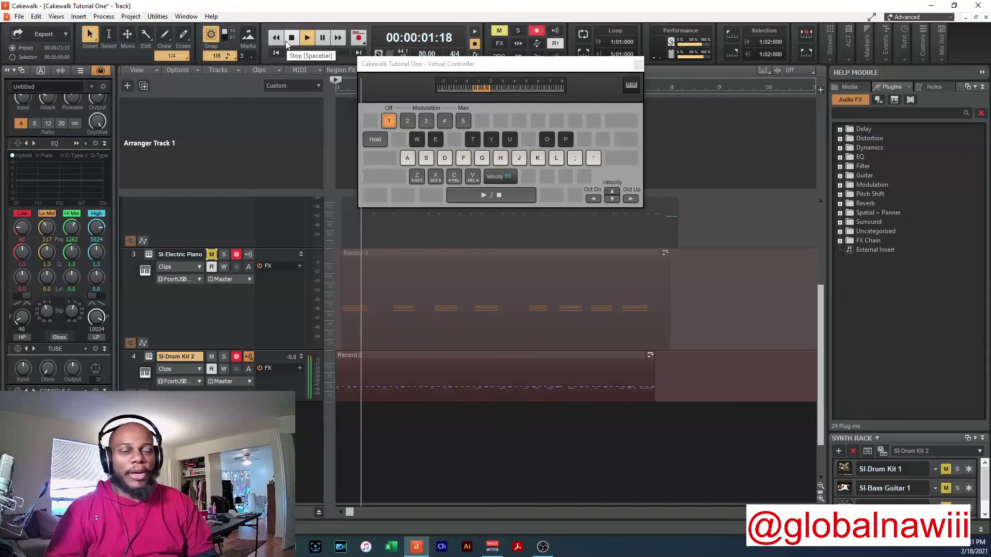
left_click(289, 40)
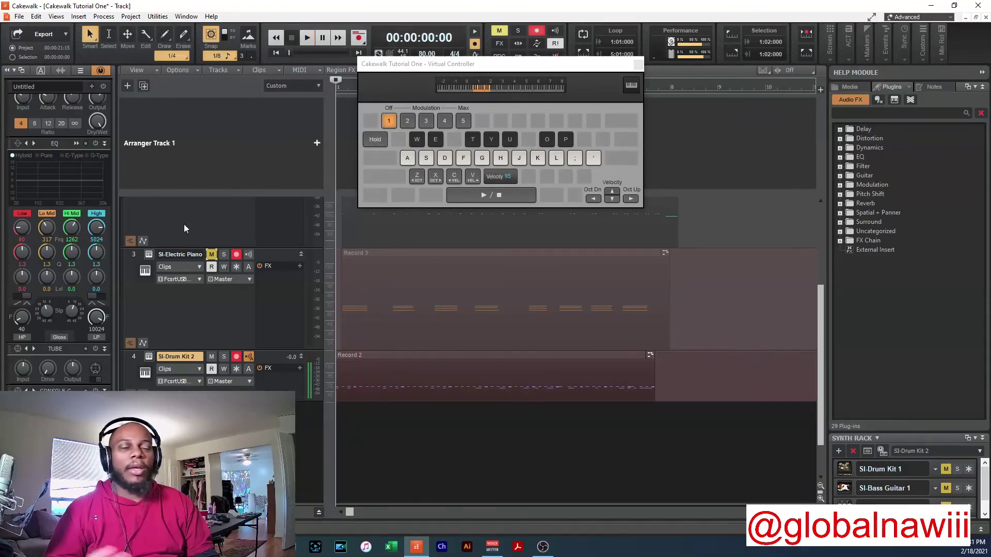